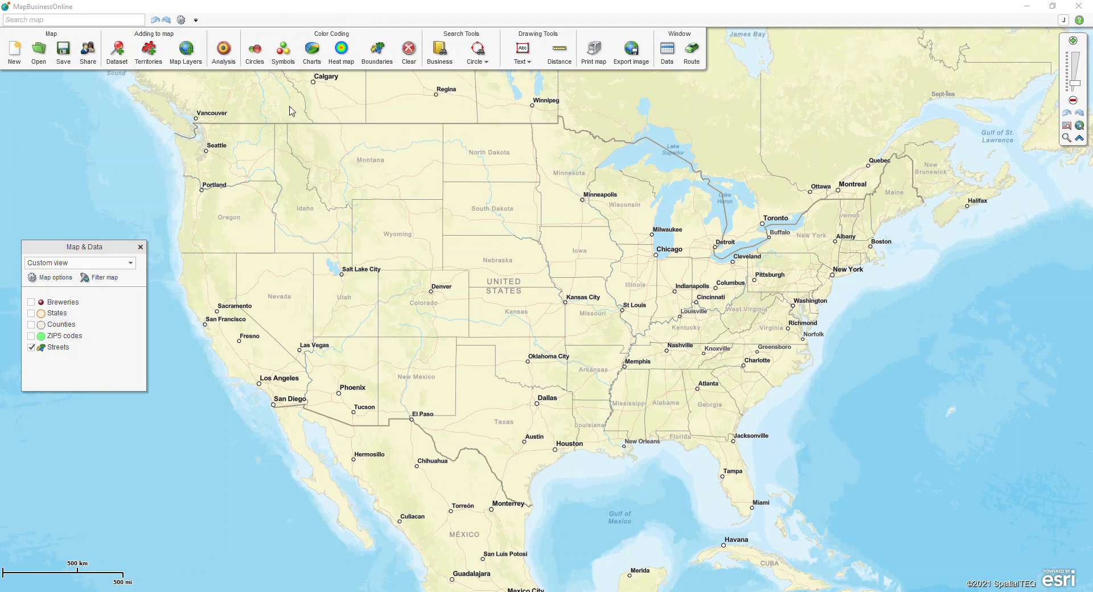
Plot the Customer list worksheet from Customer list 2 .xlsx, placing 453 of 454 locations
{"action": "left_click", "coordinate": [116, 63]}
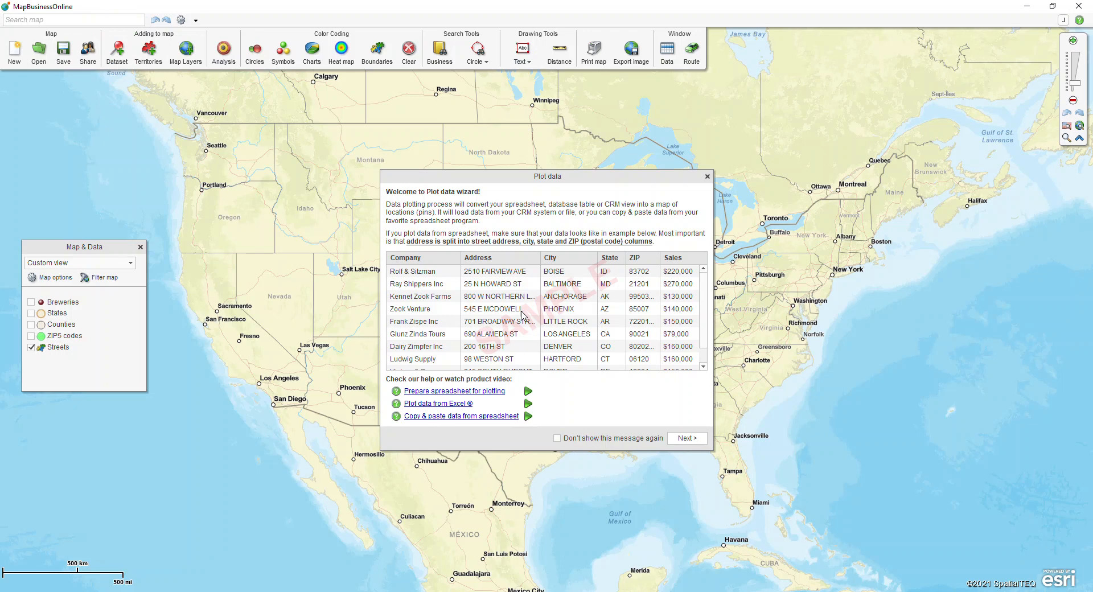
{"action": "left_click", "coordinate": [687, 438]}
{"action": "left_click", "coordinate": [634, 252]}
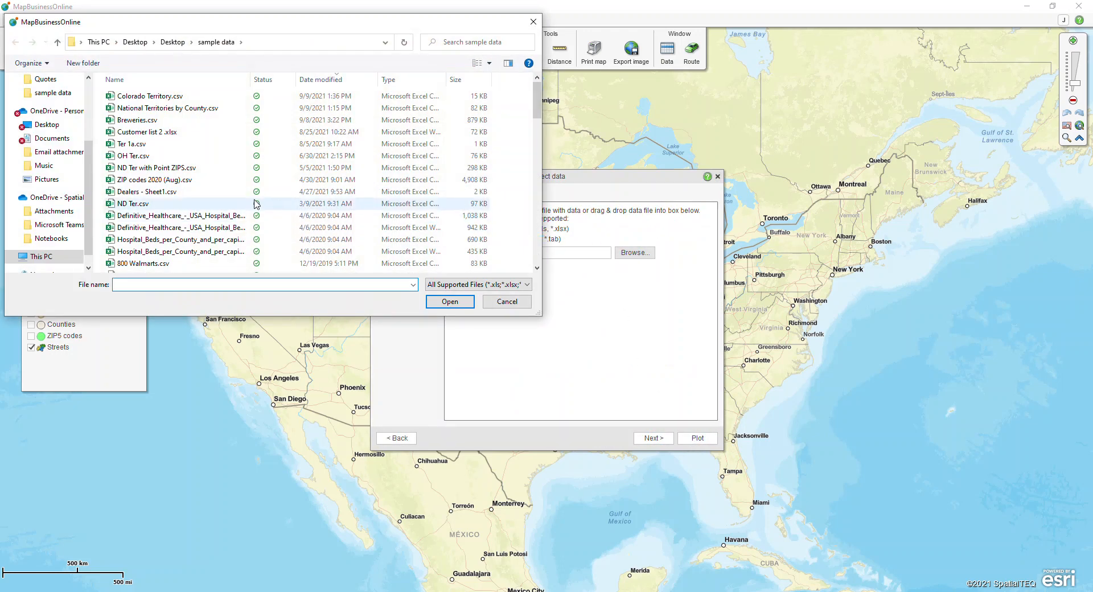
{"action": "left_click", "coordinate": [155, 133]}
{"action": "left_click", "coordinate": [447, 303]}
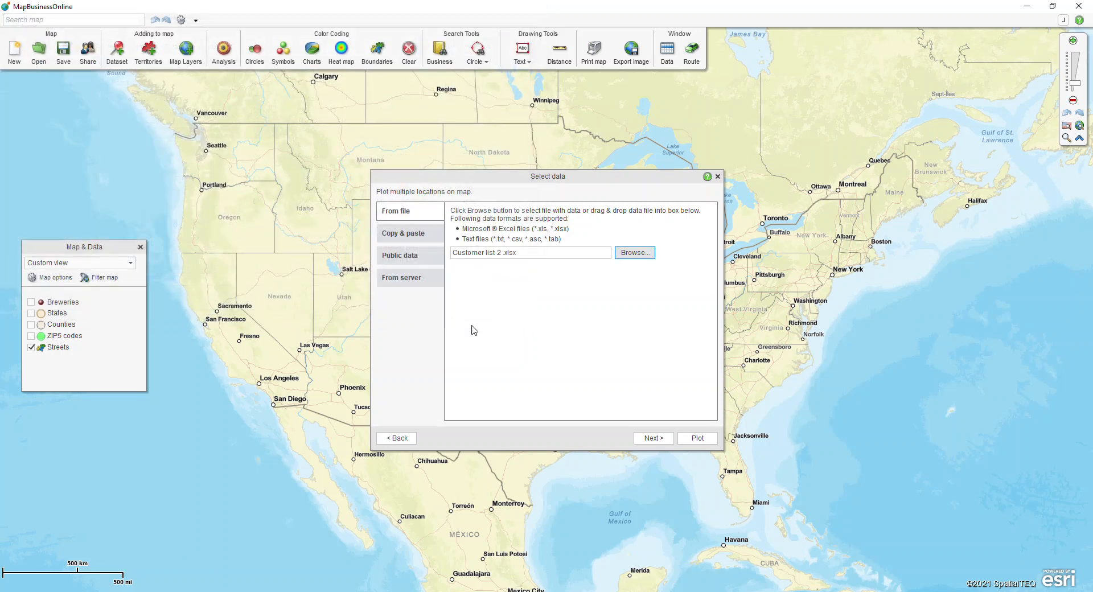
{"action": "left_click", "coordinate": [643, 439]}
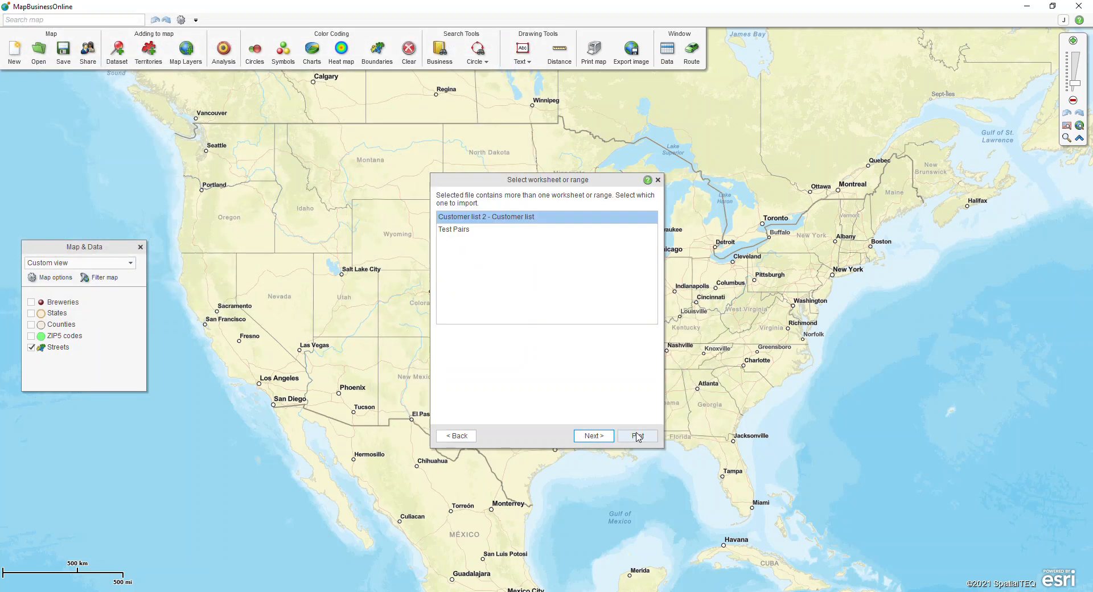
{"action": "left_click", "coordinate": [632, 437]}
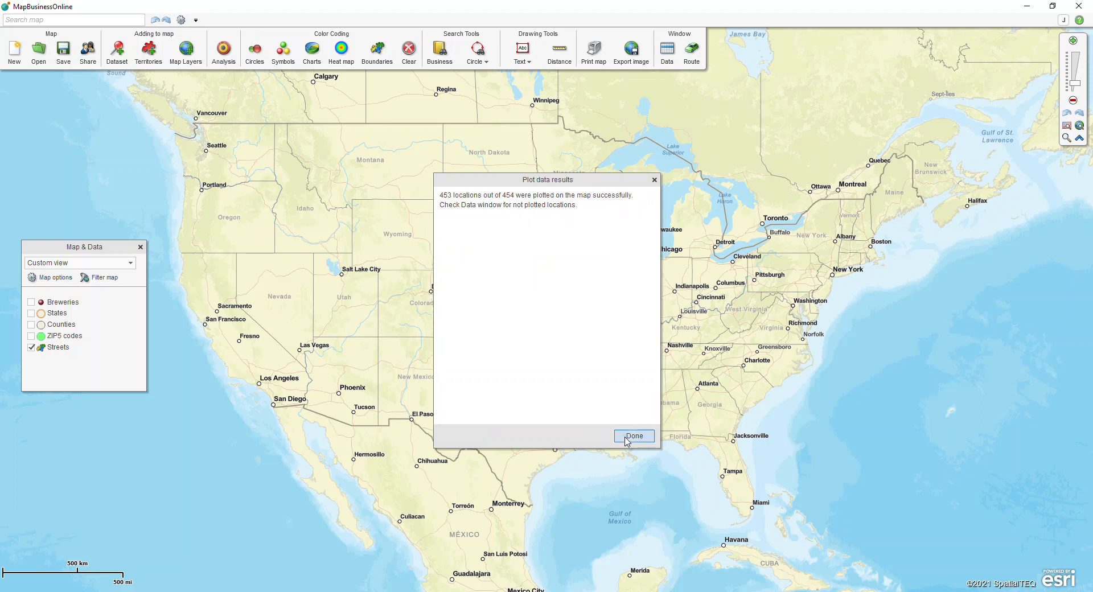
{"action": "left_click", "coordinate": [632, 439]}
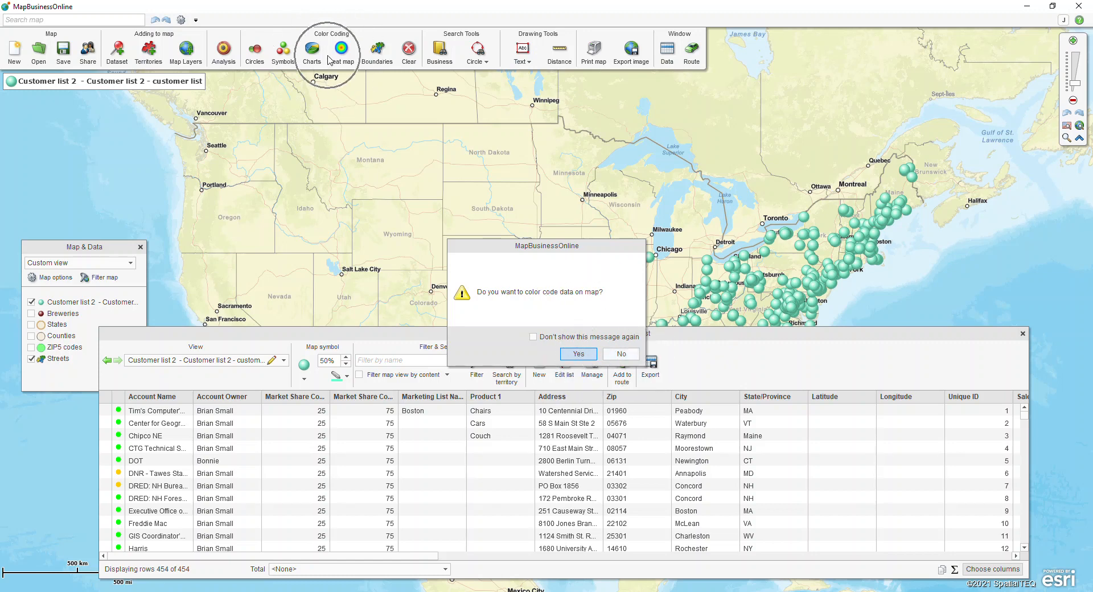
Accept the prompt to colour-code the plotted customers, bringing up Select color coding
{"action": "left_click", "coordinate": [578, 354]}
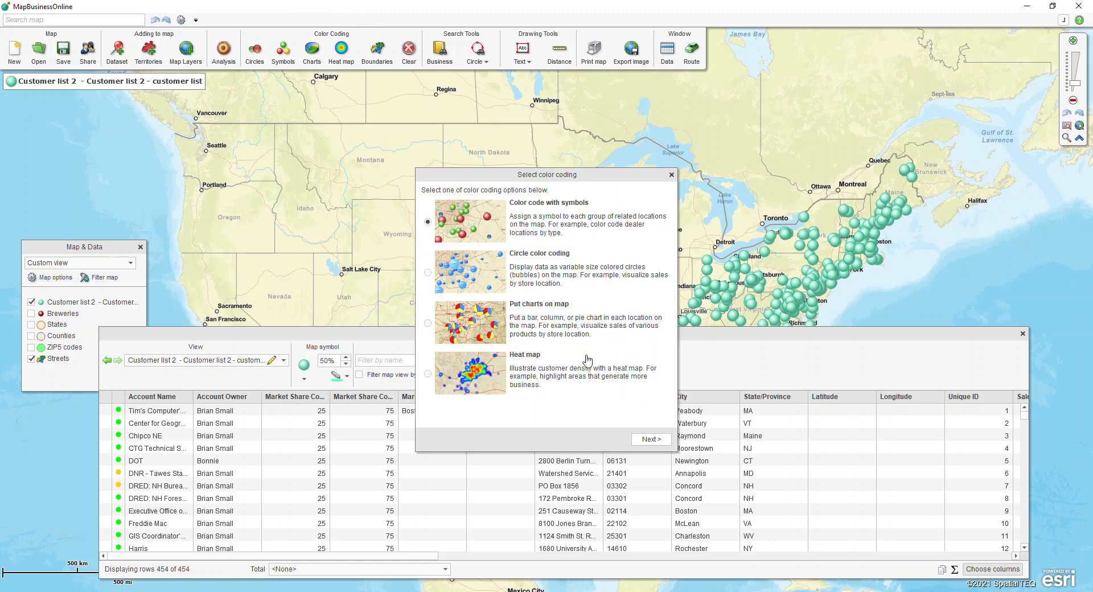
Review the symbols, charts-on-map and heat map options, then close the dialog and data table
{"action": "left_click", "coordinate": [581, 227]}
{"action": "left_click", "coordinate": [566, 324]}
{"action": "left_click", "coordinate": [539, 374]}
{"action": "left_click", "coordinate": [539, 374]}
{"action": "left_click", "coordinate": [671, 175]}
{"action": "left_click", "coordinate": [1023, 335]}
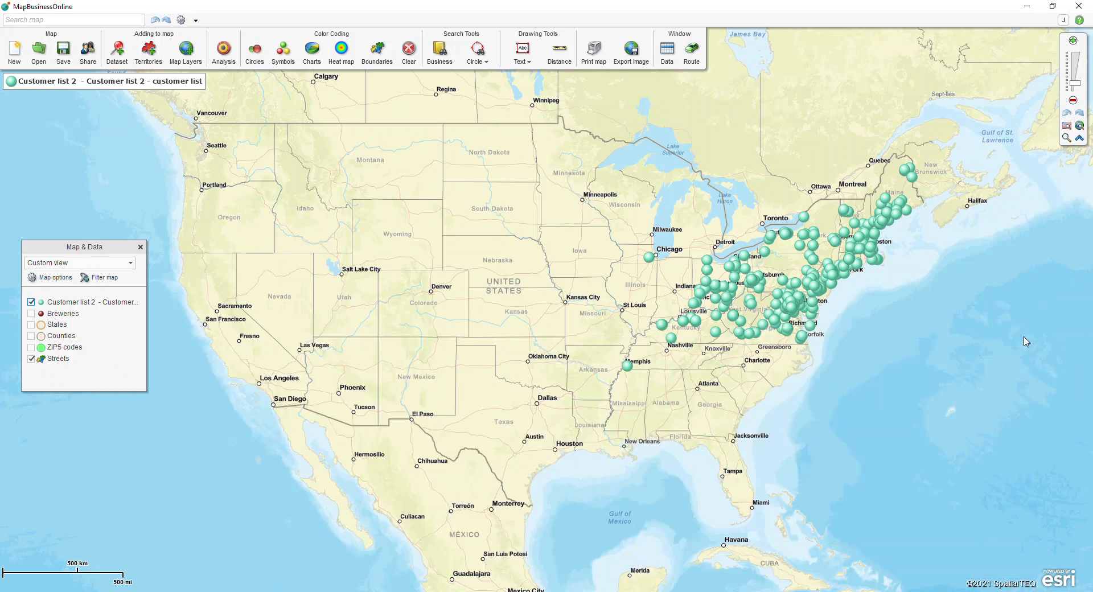
Centre the eastern US and draw a rainbow heat map of Customer list 2 weighted by Sales
{"action": "left_click_drag", "start_coordinate": [942, 348], "coordinate": [655, 366]}
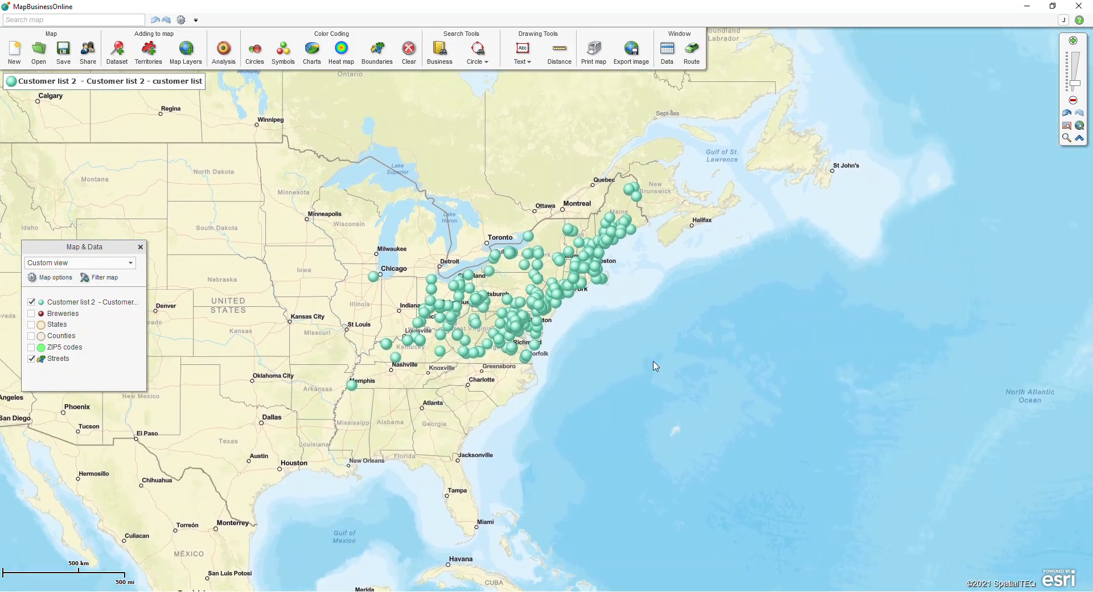
{"action": "left_click", "coordinate": [344, 63]}
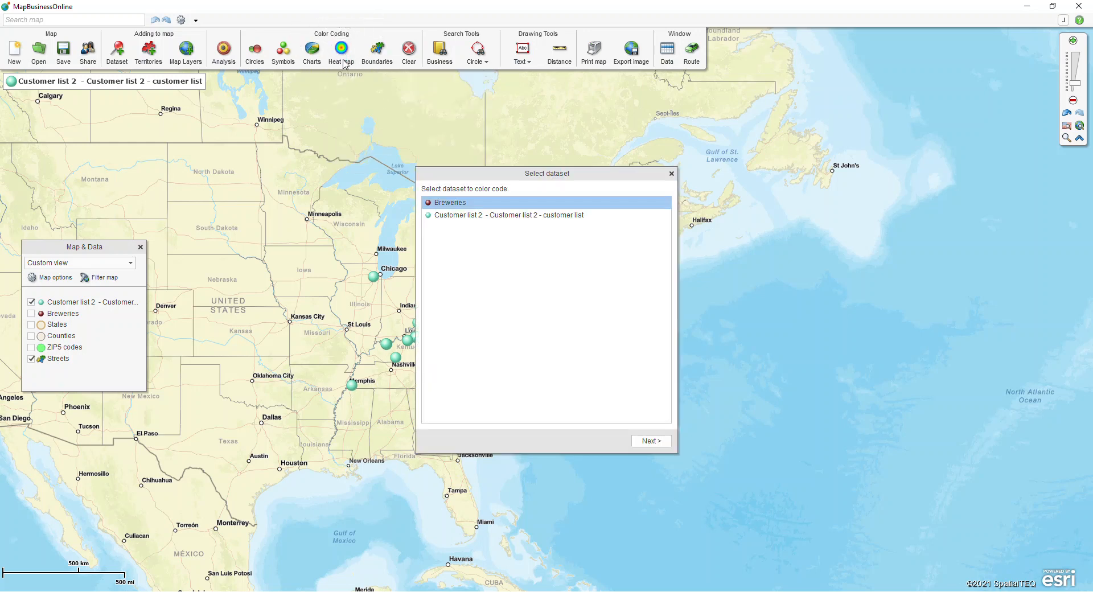
{"action": "left_click", "coordinate": [470, 216]}
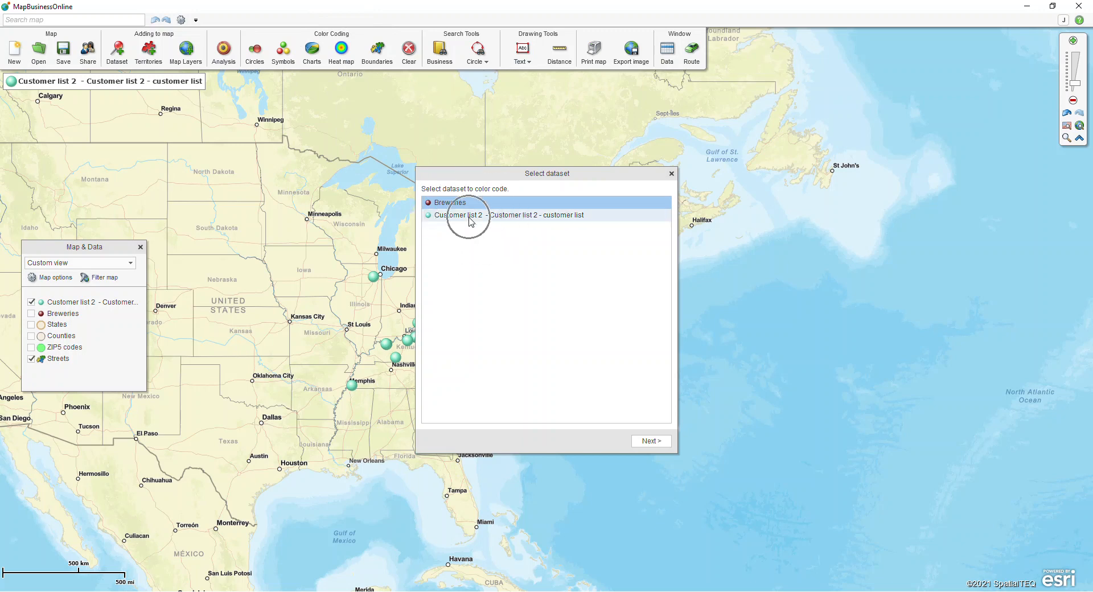
{"action": "left_click", "coordinate": [647, 438]}
{"action": "left_click", "coordinate": [501, 204]}
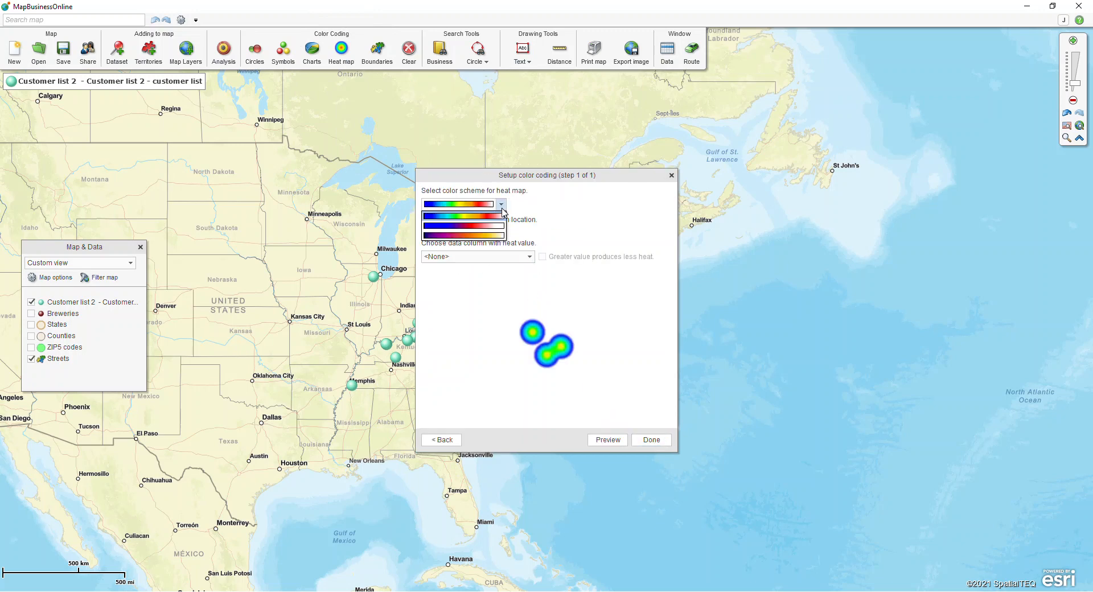
{"action": "left_click", "coordinate": [502, 213]}
{"action": "left_click", "coordinate": [491, 257]}
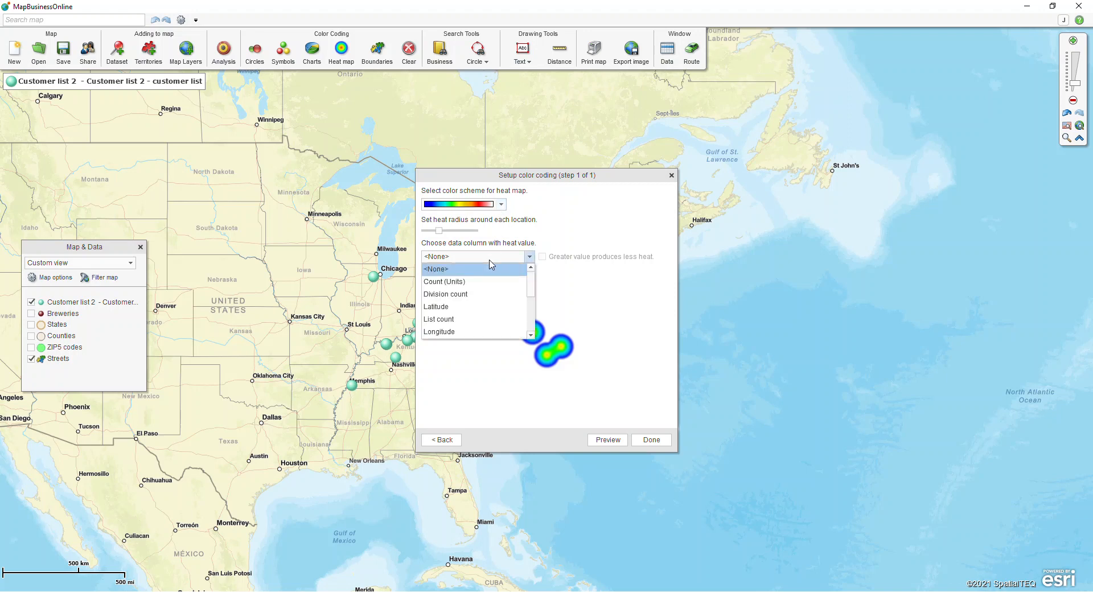
{"action": "scroll", "coordinate": [488, 282], "scroll_direction": "down", "scroll_amount": 2}
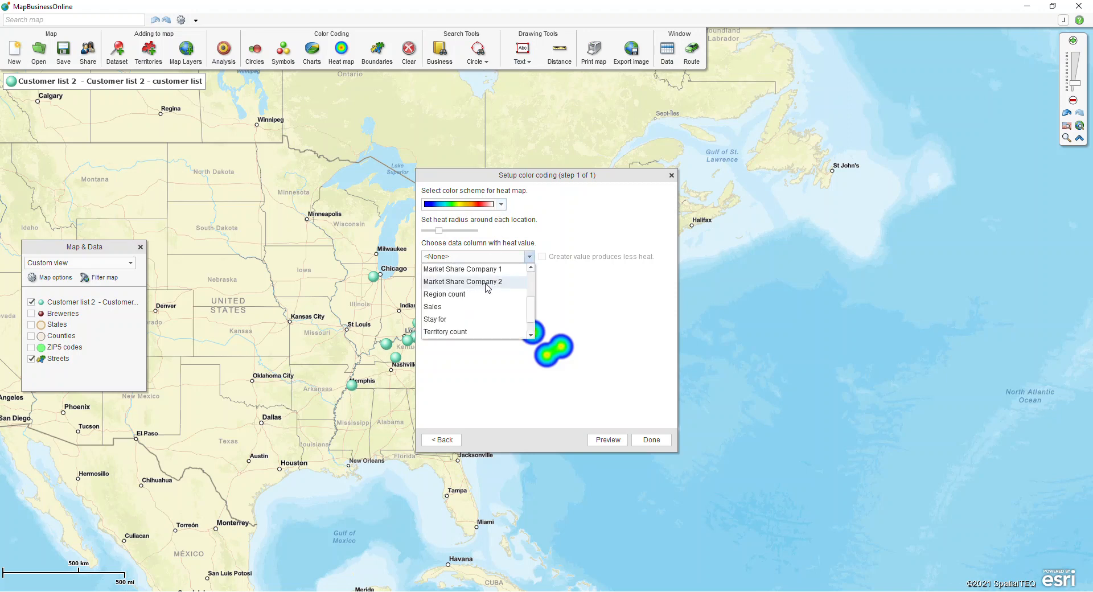
{"action": "scroll", "coordinate": [488, 289], "scroll_direction": "down", "scroll_amount": 1}
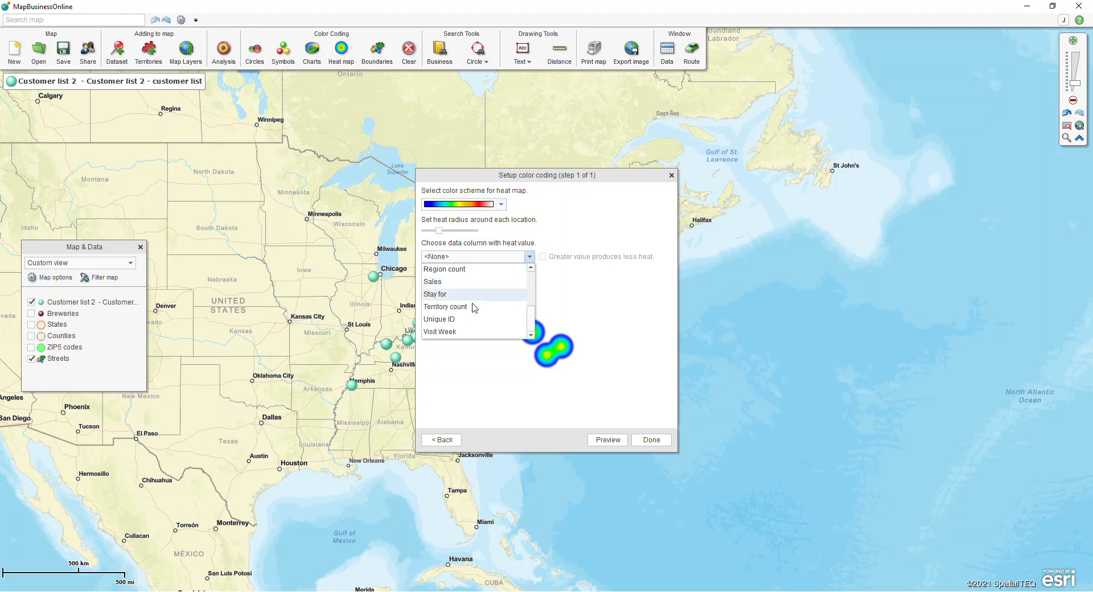
{"action": "left_click", "coordinate": [455, 283]}
{"action": "left_click", "coordinate": [655, 440]}
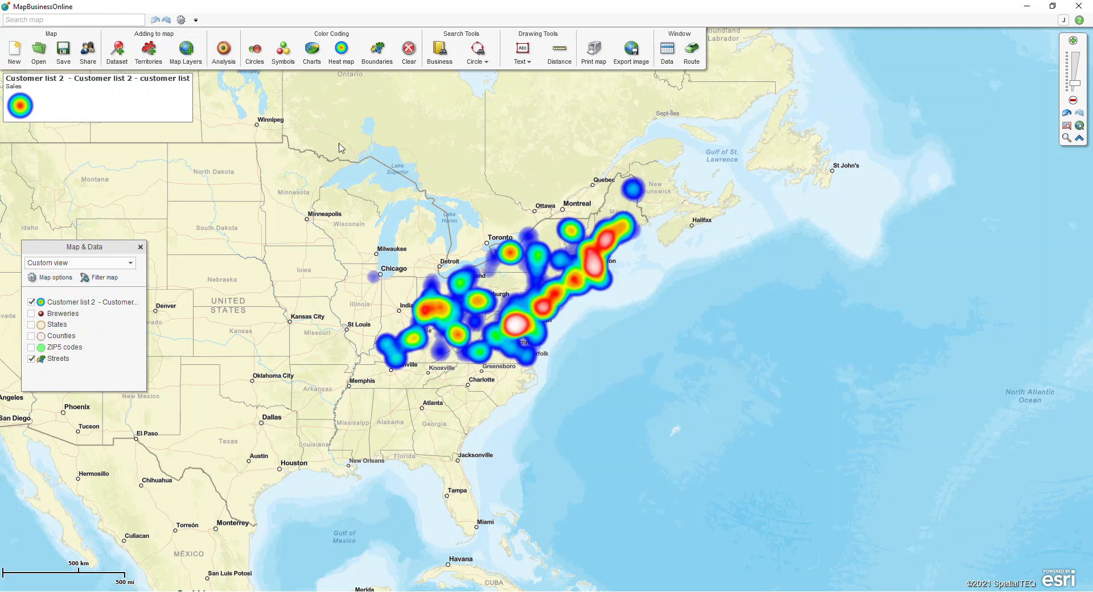
{"action": "left_click", "coordinate": [312, 60]}
{"action": "left_click", "coordinate": [651, 440]}
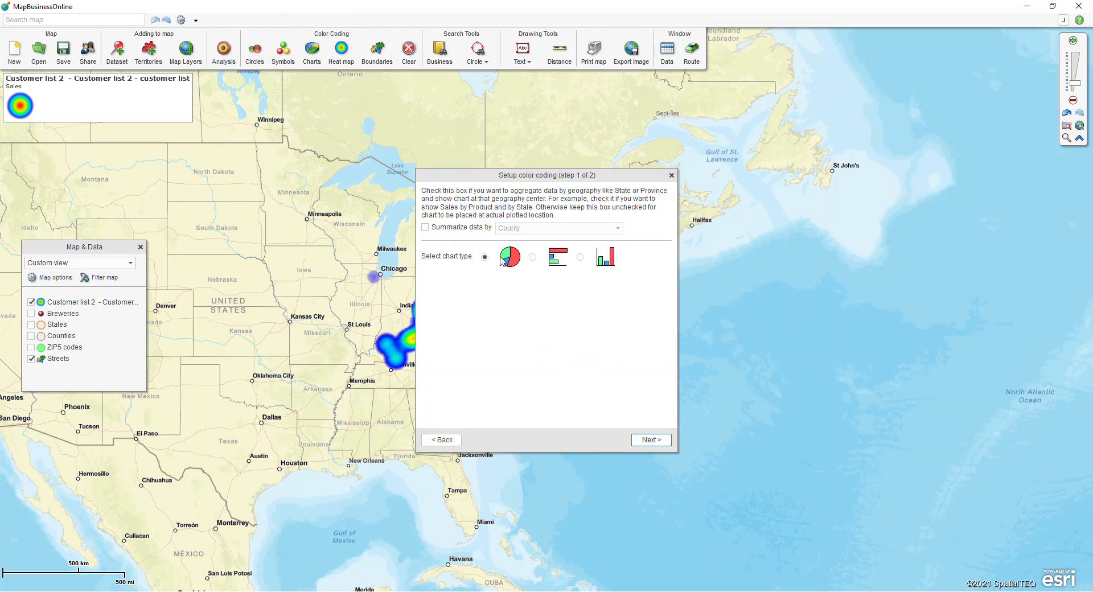
{"action": "left_click", "coordinate": [652, 439]}
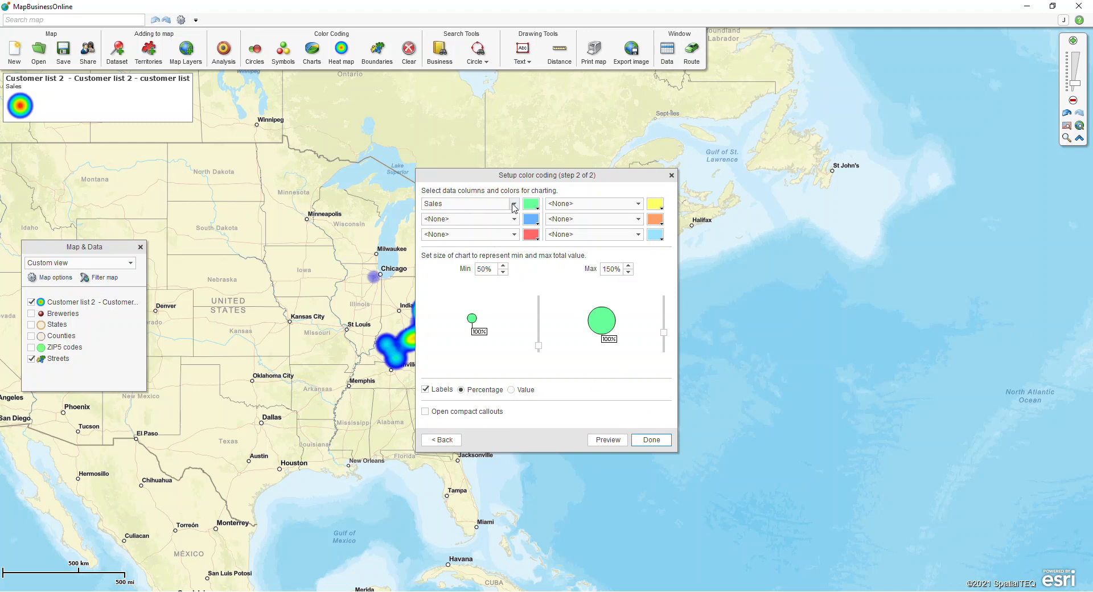
{"action": "left_click", "coordinate": [513, 204]}
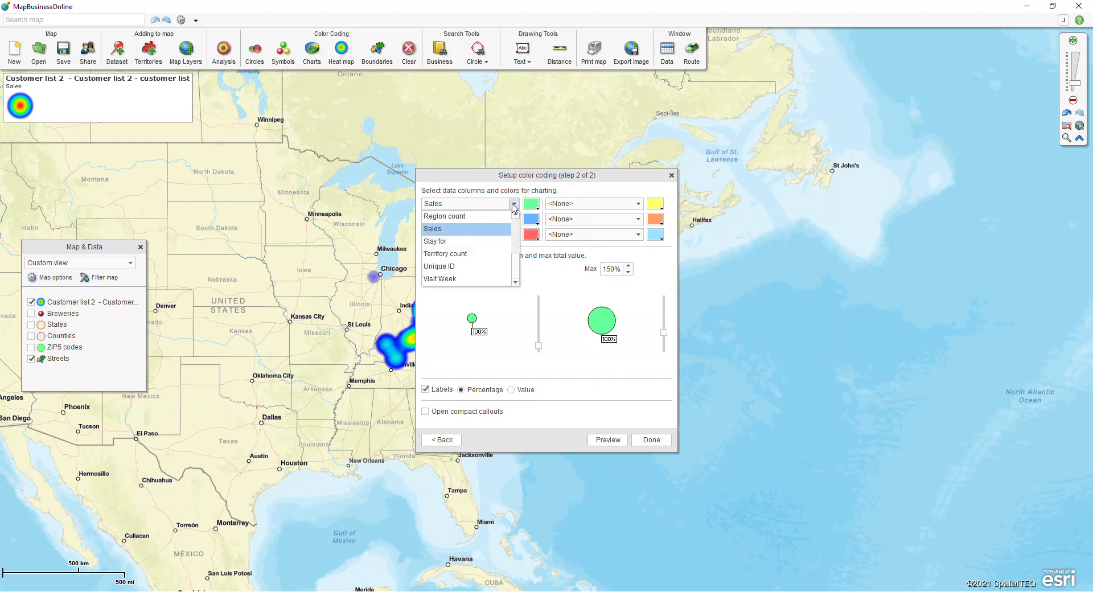
{"action": "left_click", "coordinate": [513, 205]}
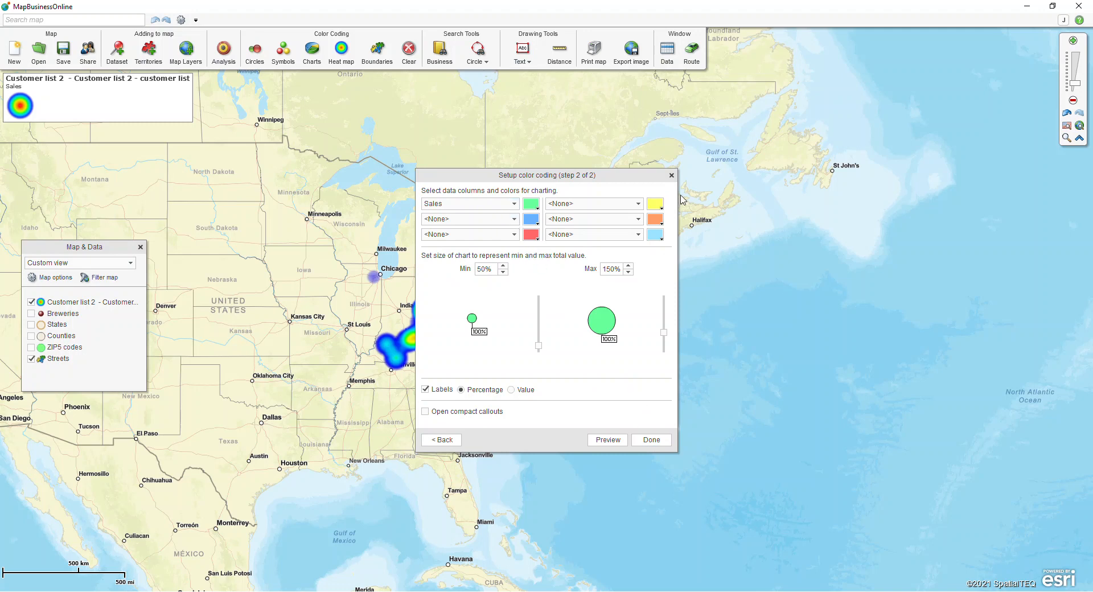
{"action": "left_click", "coordinate": [672, 176]}
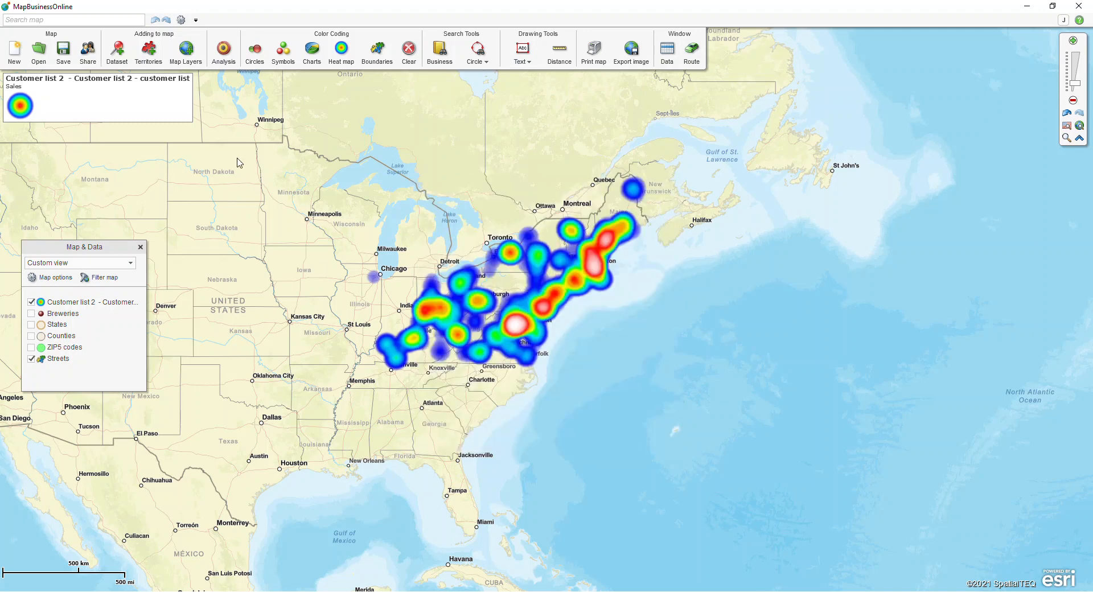
Draw Customer list 2 as yellow-to-orange circles sized by Sales, labelled with Sales values
{"action": "left_click", "coordinate": [254, 54]}
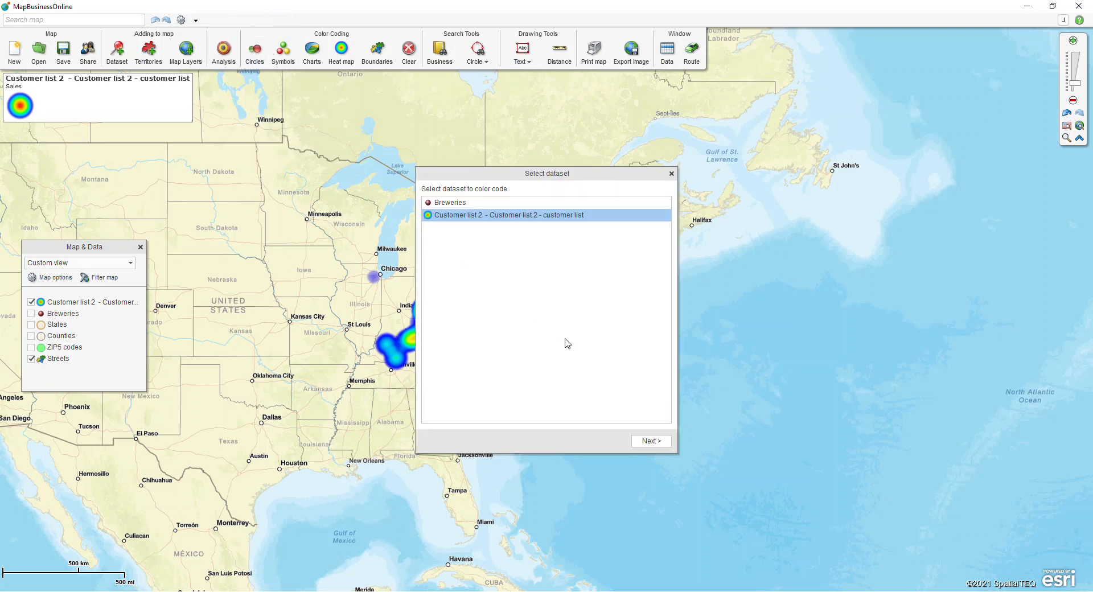
{"action": "left_click", "coordinate": [649, 442]}
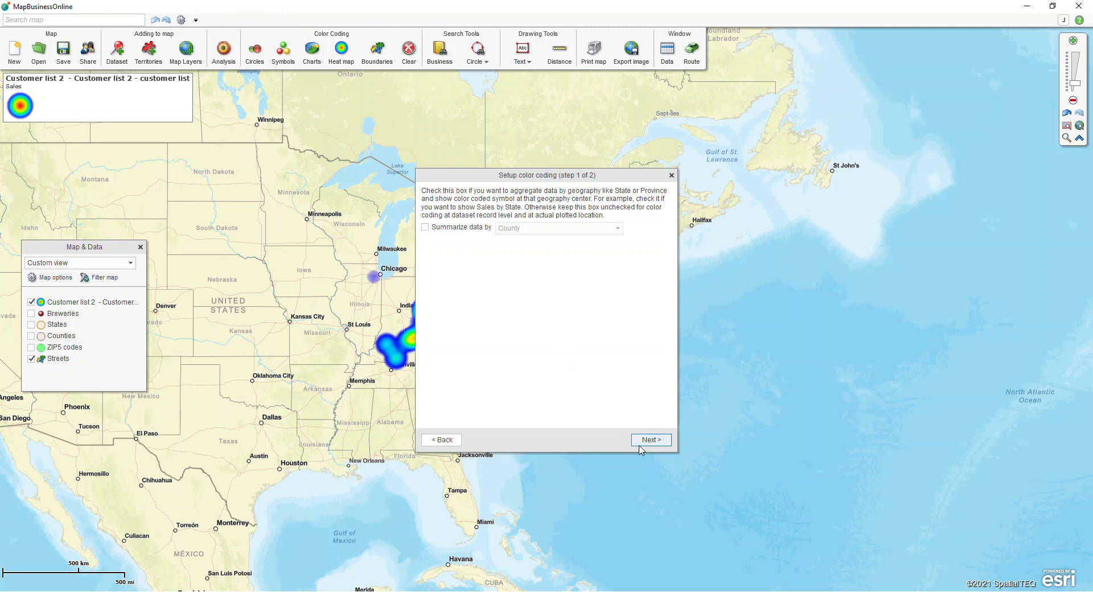
{"action": "left_click", "coordinate": [639, 446]}
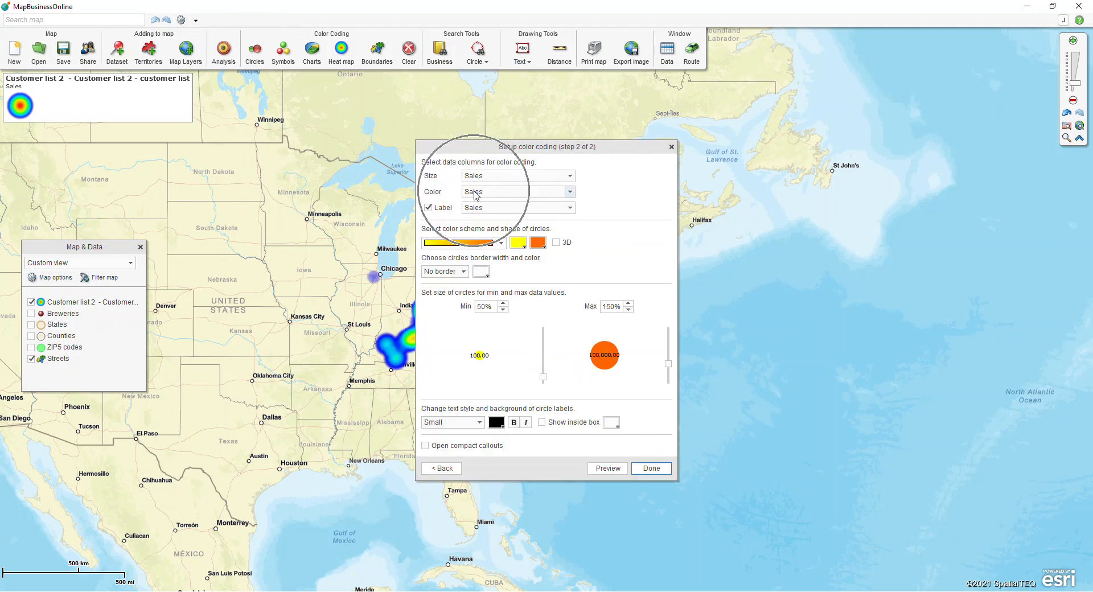
{"action": "left_click", "coordinate": [501, 243]}
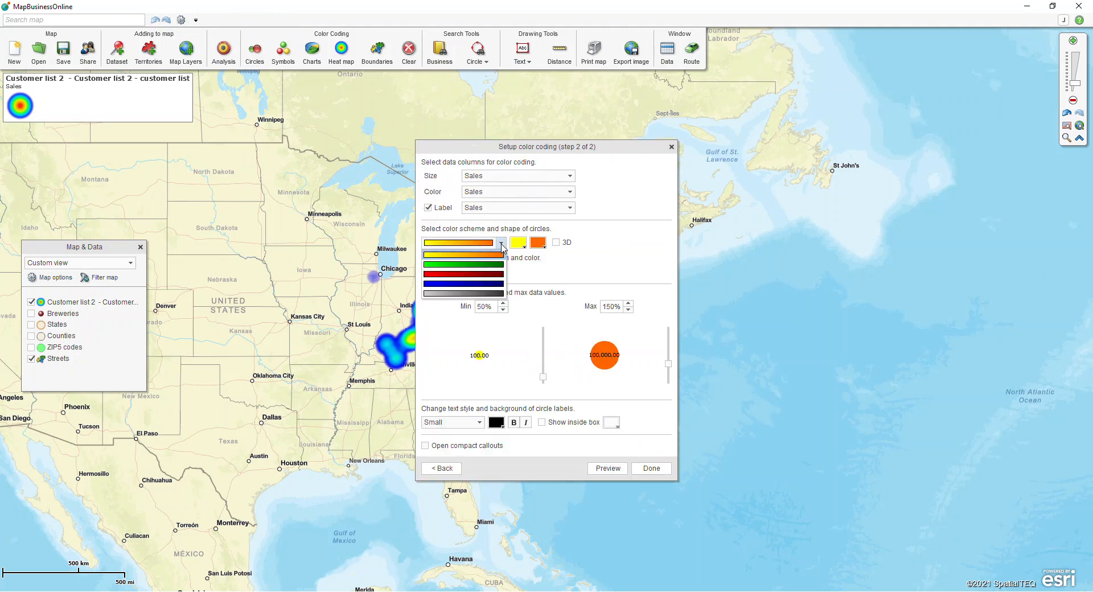
{"action": "left_click", "coordinate": [461, 275]}
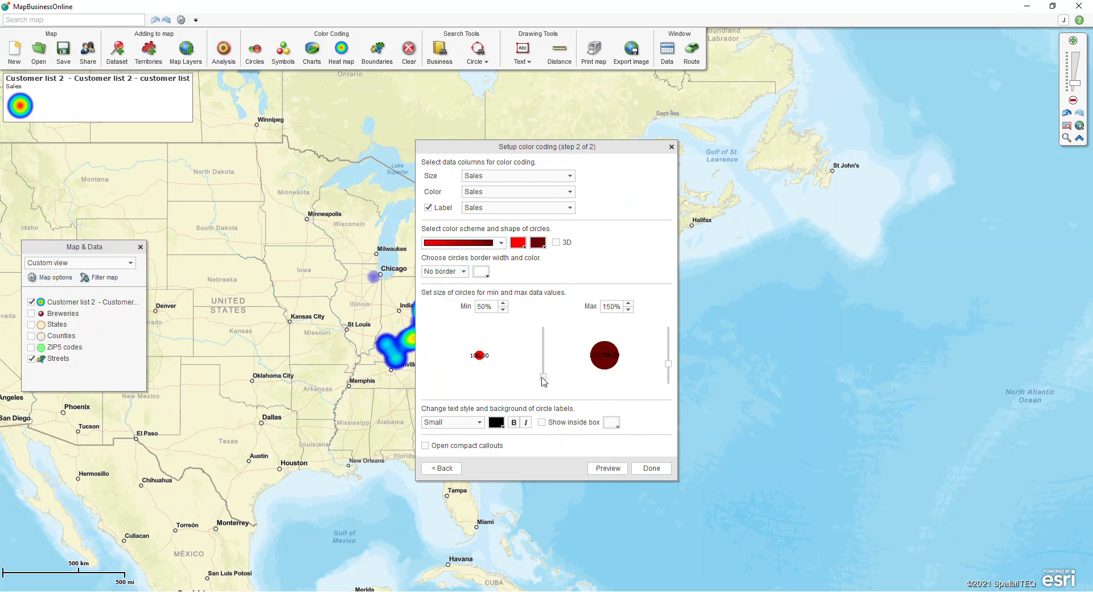
{"action": "left_click_drag", "start_coordinate": [668, 363], "coordinate": [669, 357]}
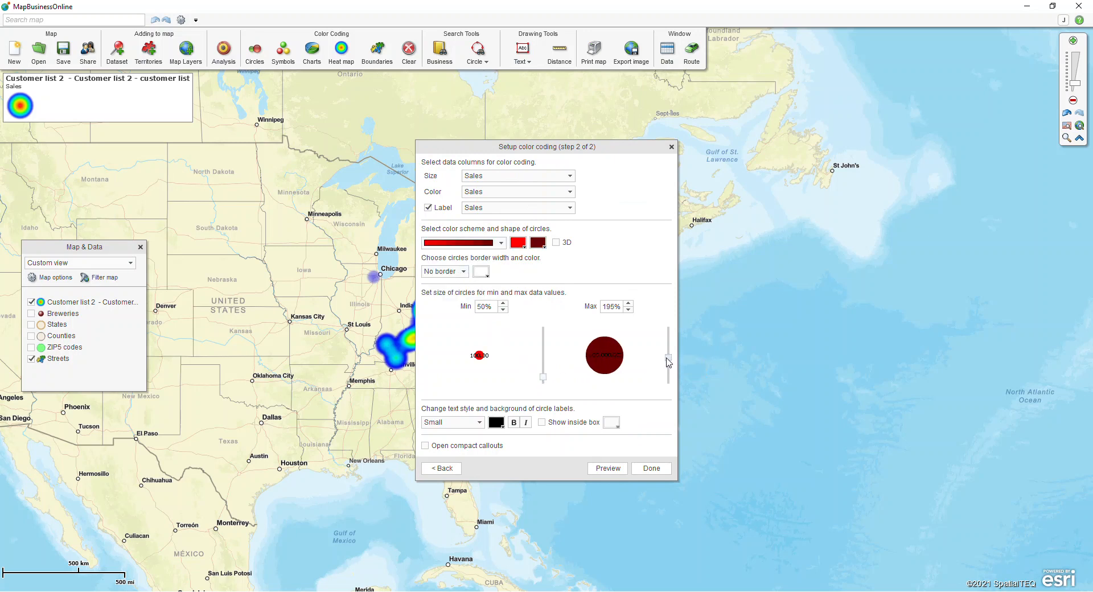
{"action": "left_click", "coordinate": [500, 243]}
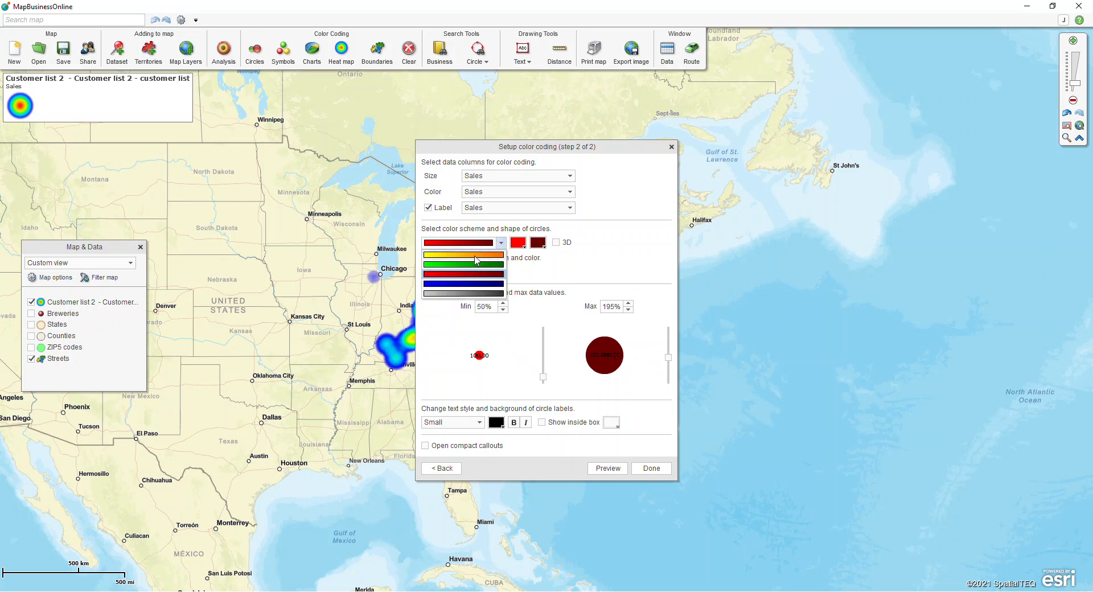
{"action": "left_click", "coordinate": [477, 261]}
{"action": "mouse_move", "coordinate": [670, 362]}
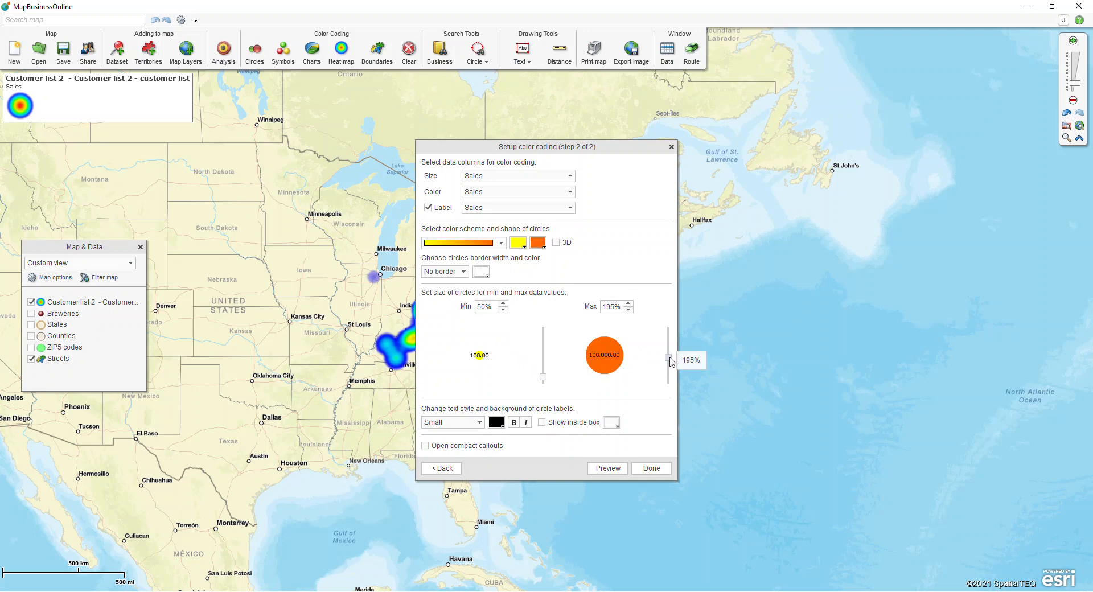
{"action": "left_click", "coordinate": [444, 214]}
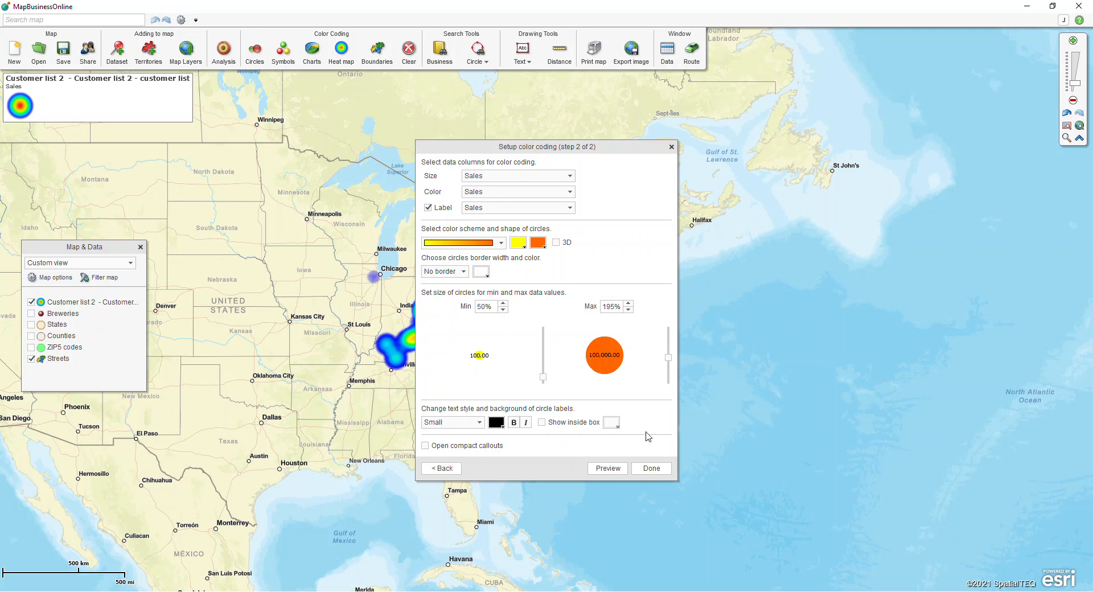
{"action": "left_click", "coordinate": [652, 468]}
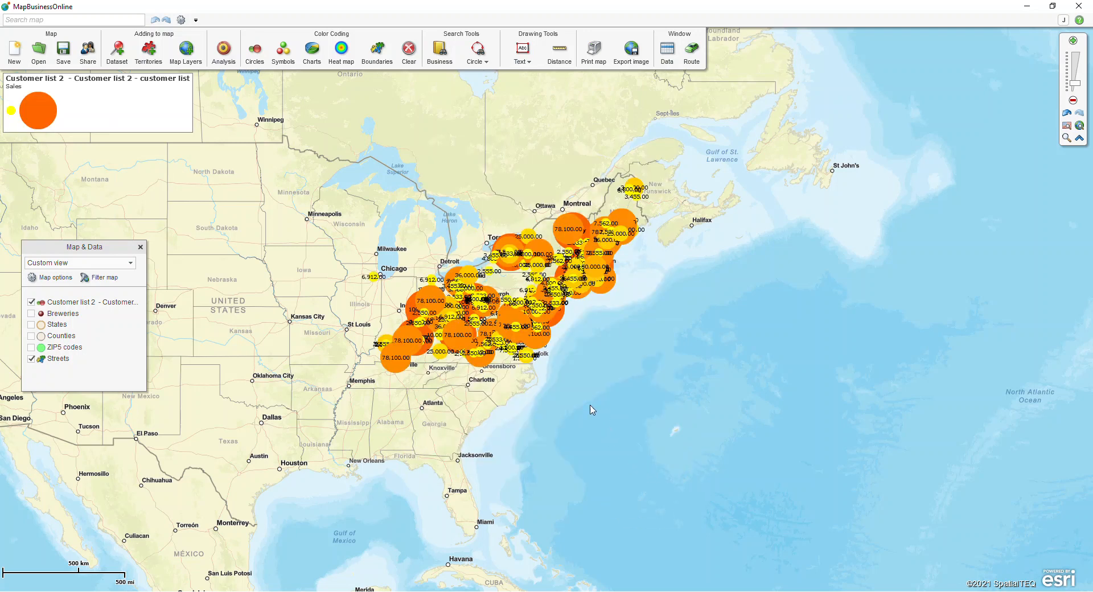
Zoom into Ohio, back out to North America, then box-zoom onto the Great Lakes to mid-Atlantic
{"action": "left_click", "coordinate": [1066, 138]}
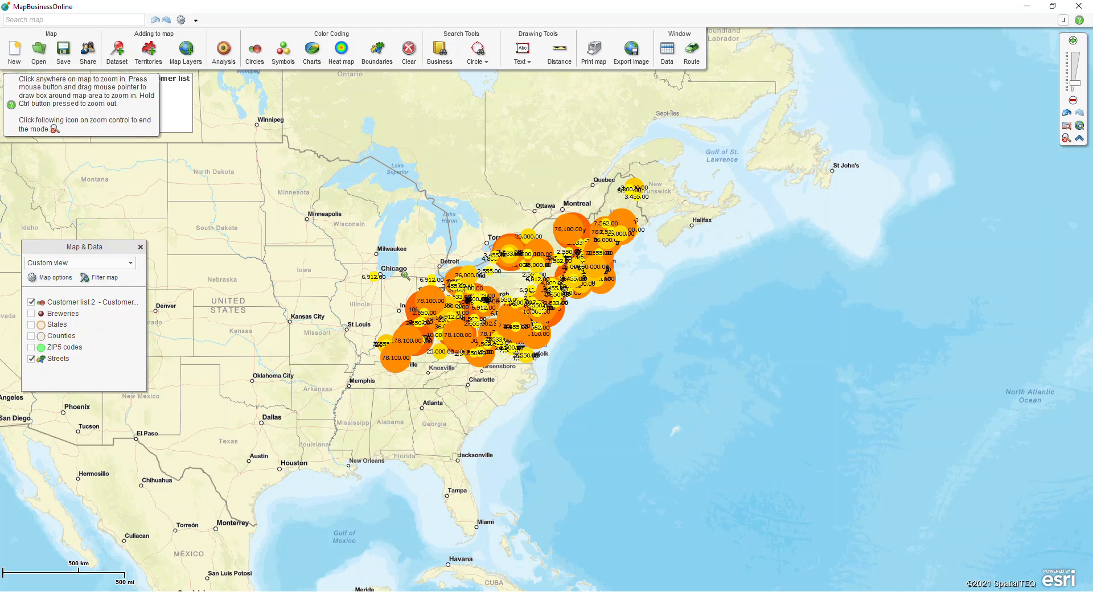
{"action": "left_click_drag", "start_coordinate": [405, 276], "coordinate": [491, 369]}
{"action": "left_click_drag", "start_coordinate": [256, 149], "coordinate": [572, 332]}
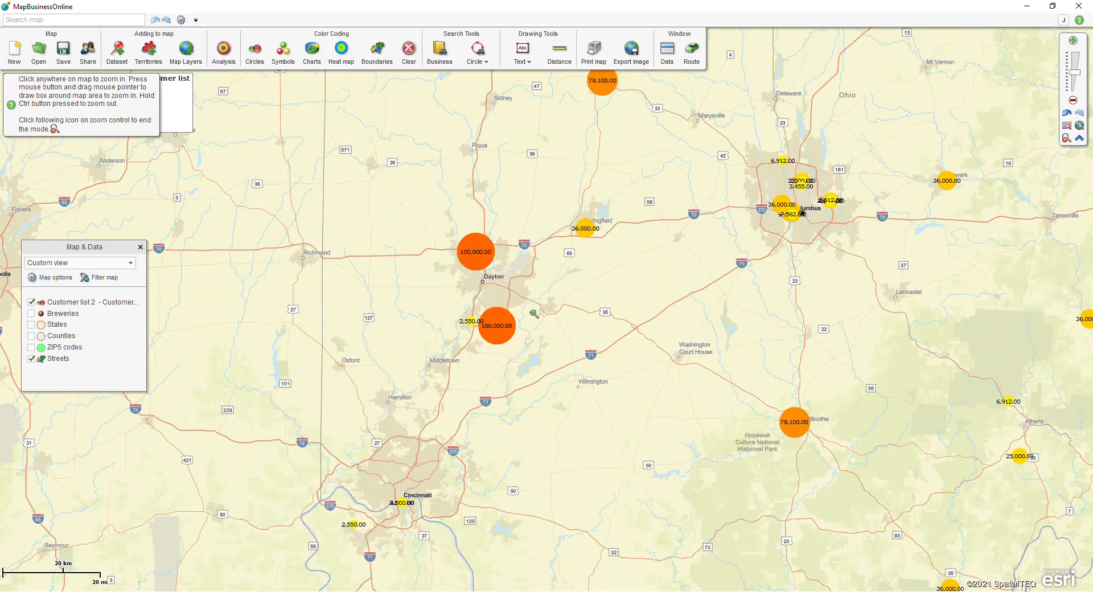
{"action": "left_click", "coordinate": [1066, 137]}
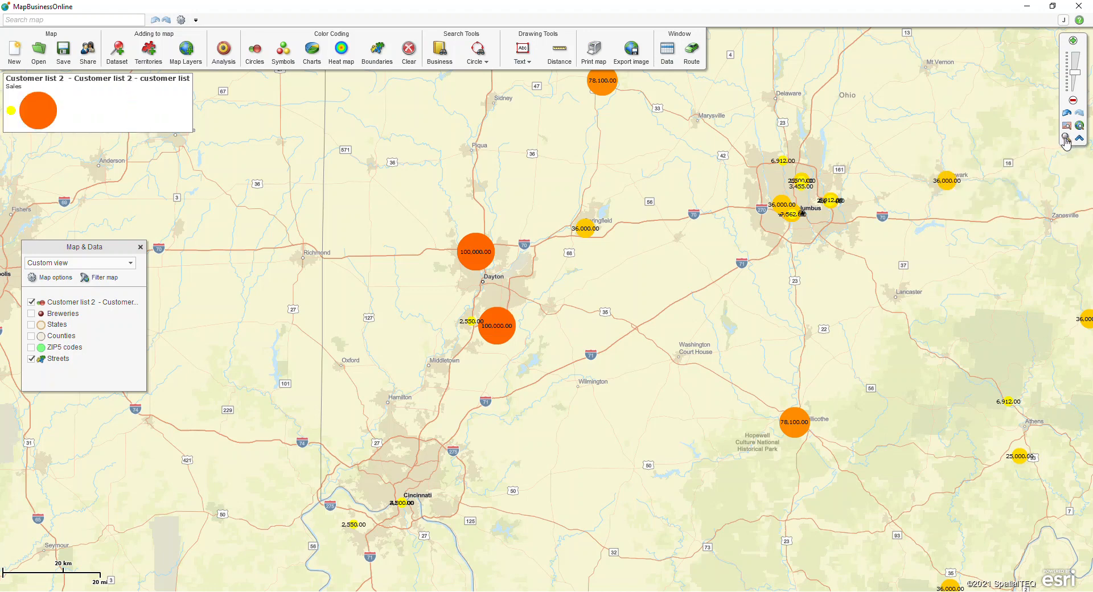
{"action": "left_click", "coordinate": [1066, 125]}
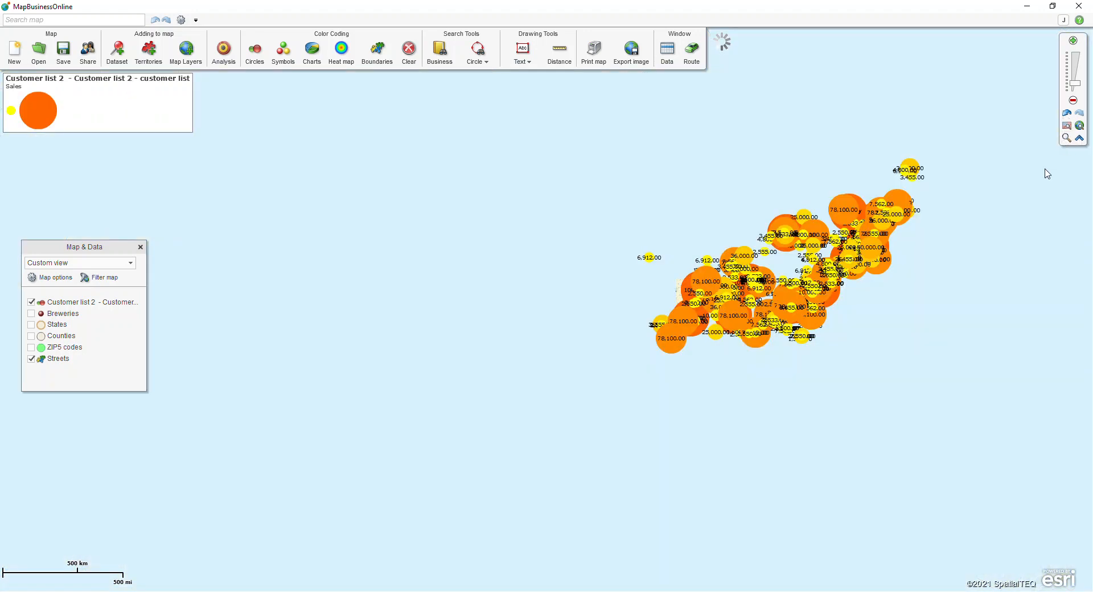
{"action": "left_click_drag", "start_coordinate": [975, 200], "coordinate": [741, 197]}
{"action": "left_click", "coordinate": [1067, 137]}
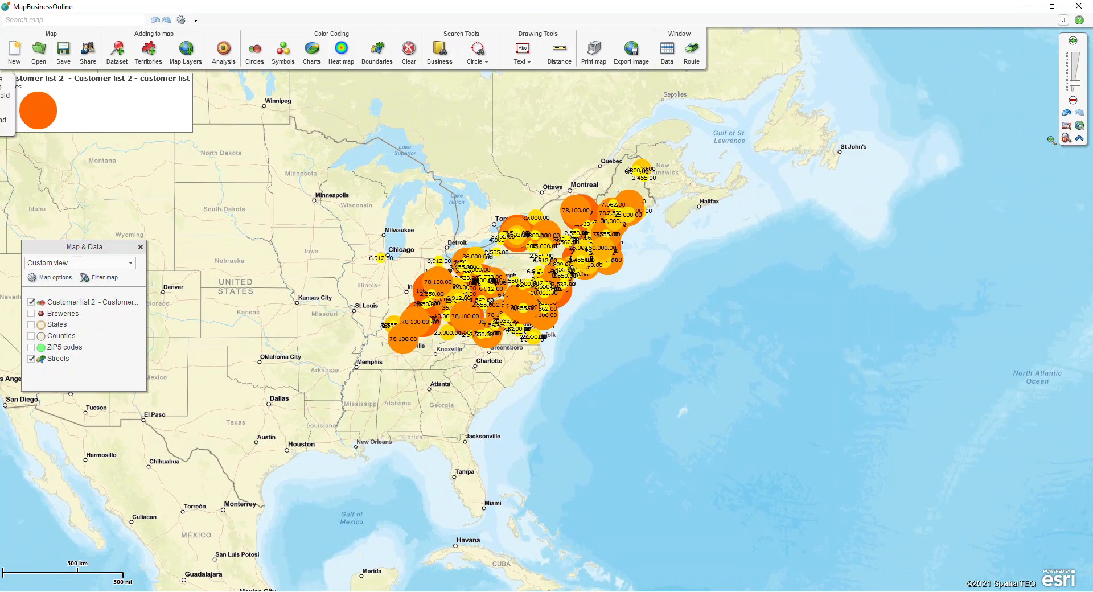
{"action": "left_click_drag", "start_coordinate": [323, 123], "coordinate": [681, 386]}
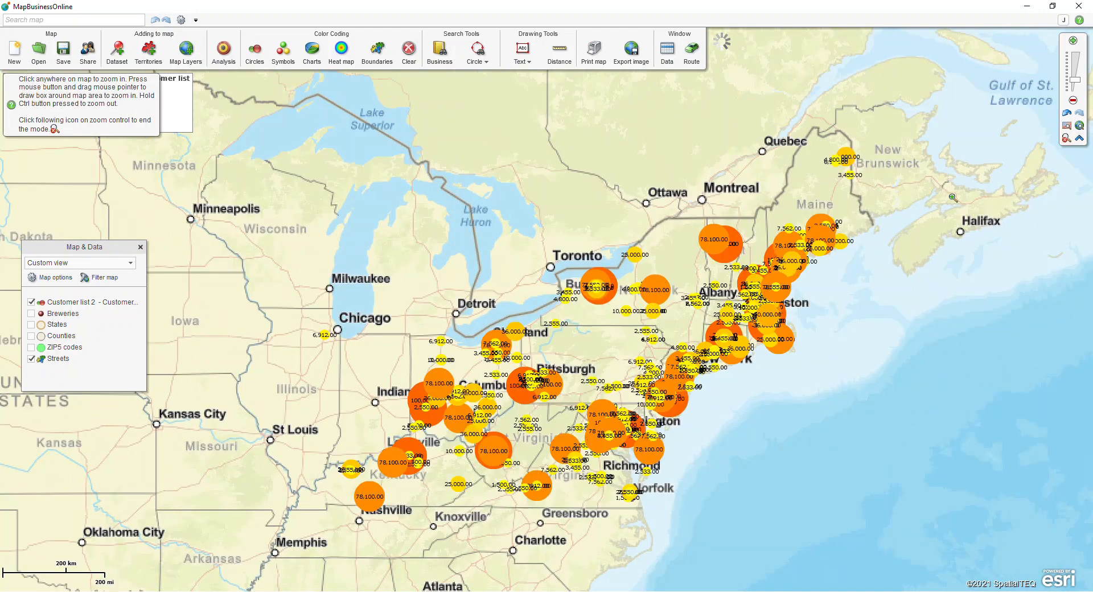
{"action": "left_click", "coordinate": [1066, 139]}
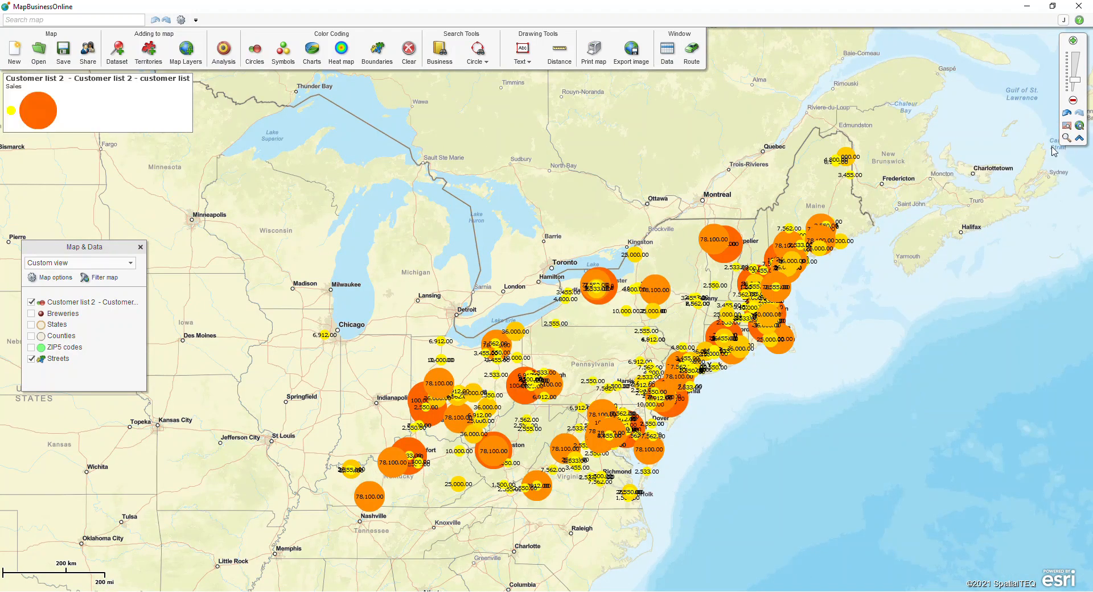
Start Symbols colour coding on Customer list 2 without summarizing by geography
{"action": "left_click", "coordinate": [289, 64]}
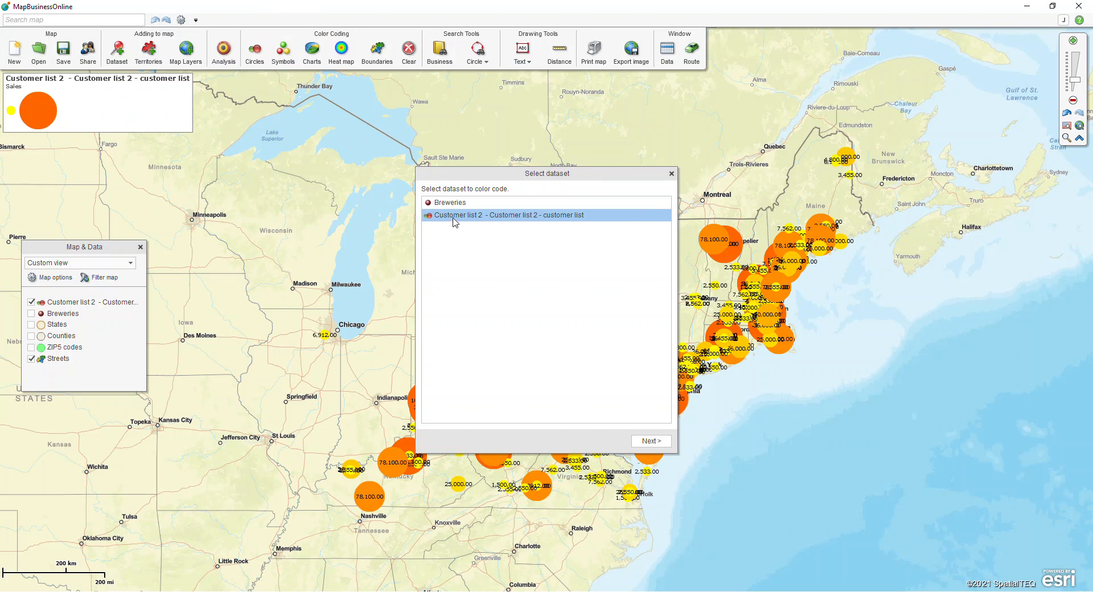
{"action": "left_click", "coordinate": [649, 440]}
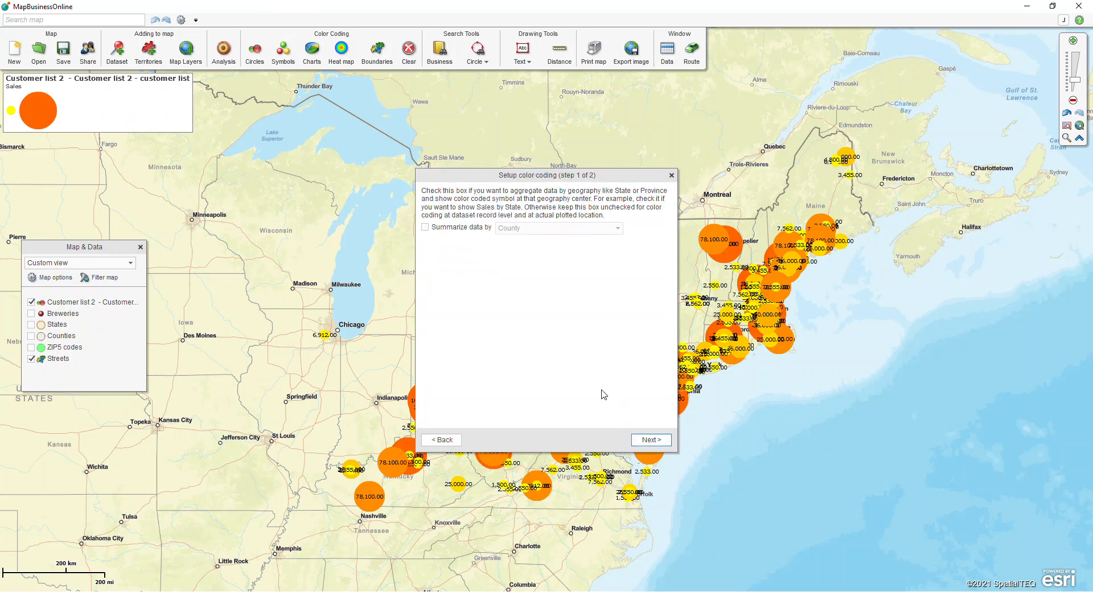
{"action": "left_click", "coordinate": [650, 439]}
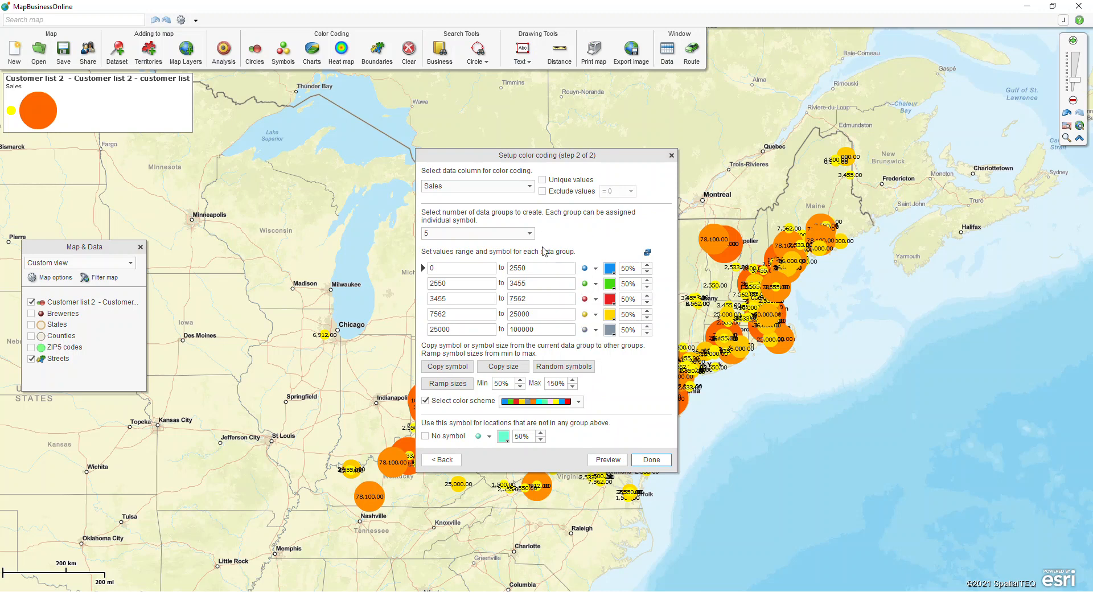
Use 4 Sales groups with ranges 1–3000, 3001–4800, 4800–50000 and 50001–100000
{"action": "left_click", "coordinate": [528, 233]}
{"action": "left_click", "coordinate": [506, 246]}
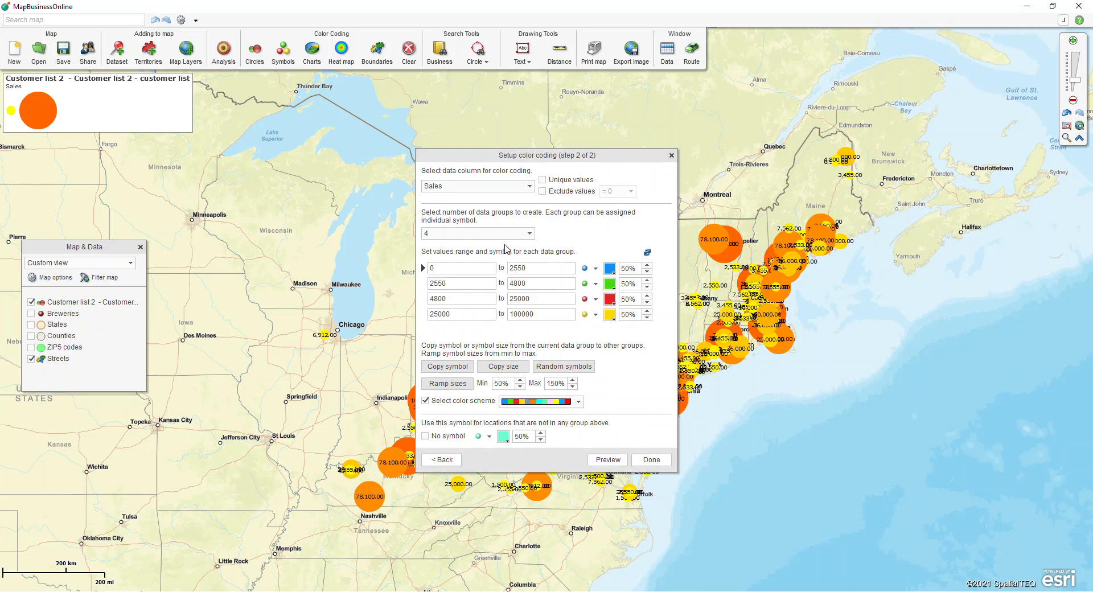
{"action": "left_click", "coordinate": [442, 269]}
{"action": "left_click", "coordinate": [551, 268]}
{"action": "type", "text": "3000"}
{"action": "left_click", "coordinate": [466, 282]}
{"action": "type", "text": "3"}
{"action": "left_click_drag", "start_coordinate": [536, 300], "coordinate": [414, 301]}
{"action": "type", "text": "5"}
{"action": "left_click_drag", "start_coordinate": [465, 315], "coordinate": [295, 307]}
{"action": "type", "text": "50"}
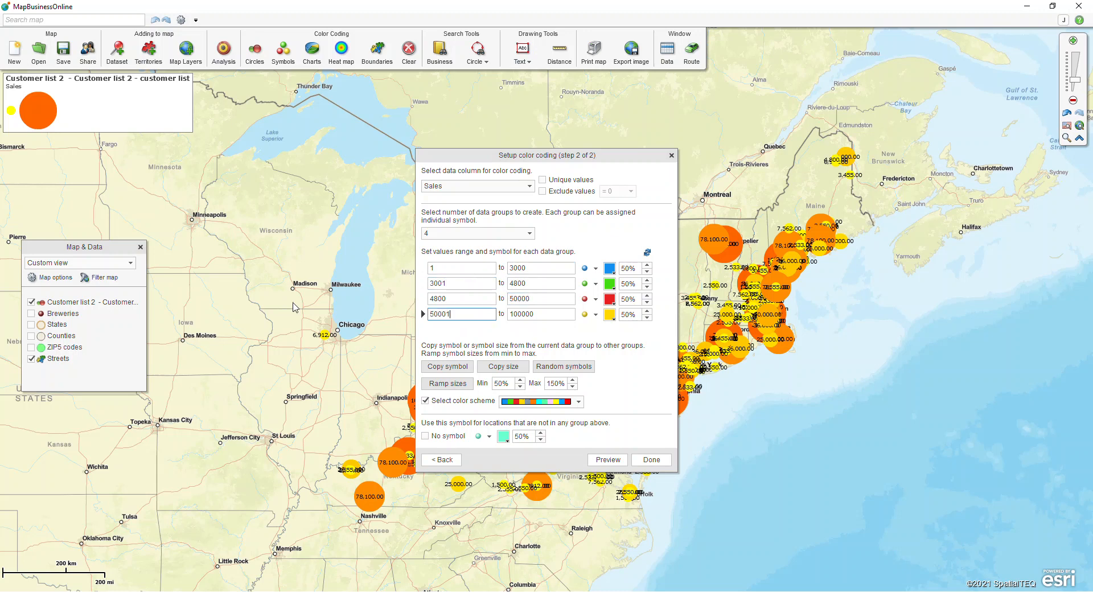
{"action": "left_click", "coordinate": [596, 269]}
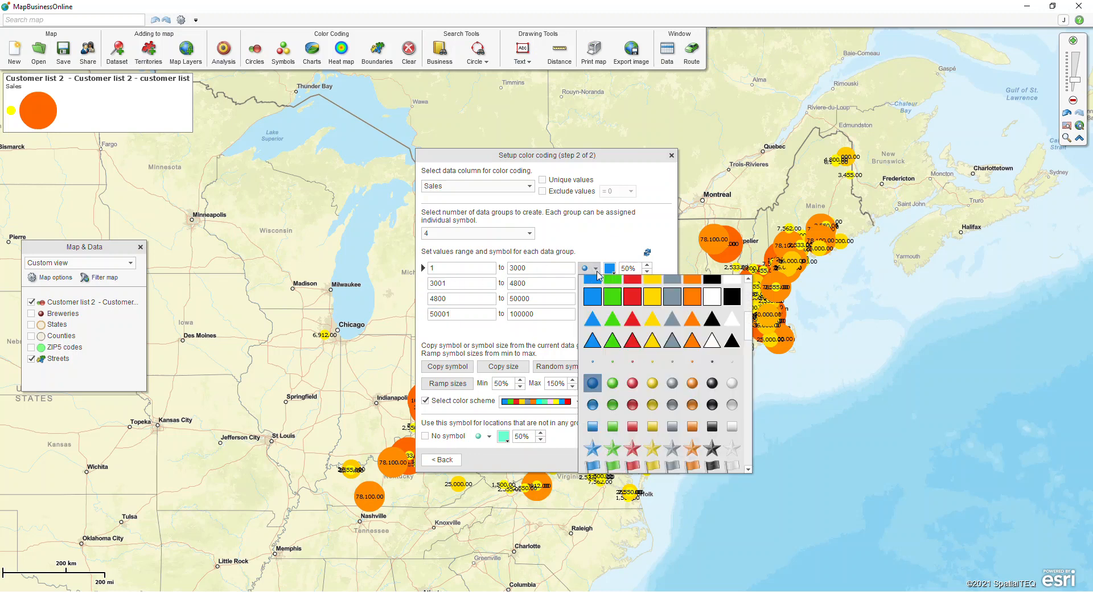
Size all four group symbols at 40%, show no symbol for out-of-range customers, and apply
{"action": "left_click", "coordinate": [597, 270]}
{"action": "left_click", "coordinate": [614, 270]}
{"action": "left_click", "coordinate": [615, 271]}
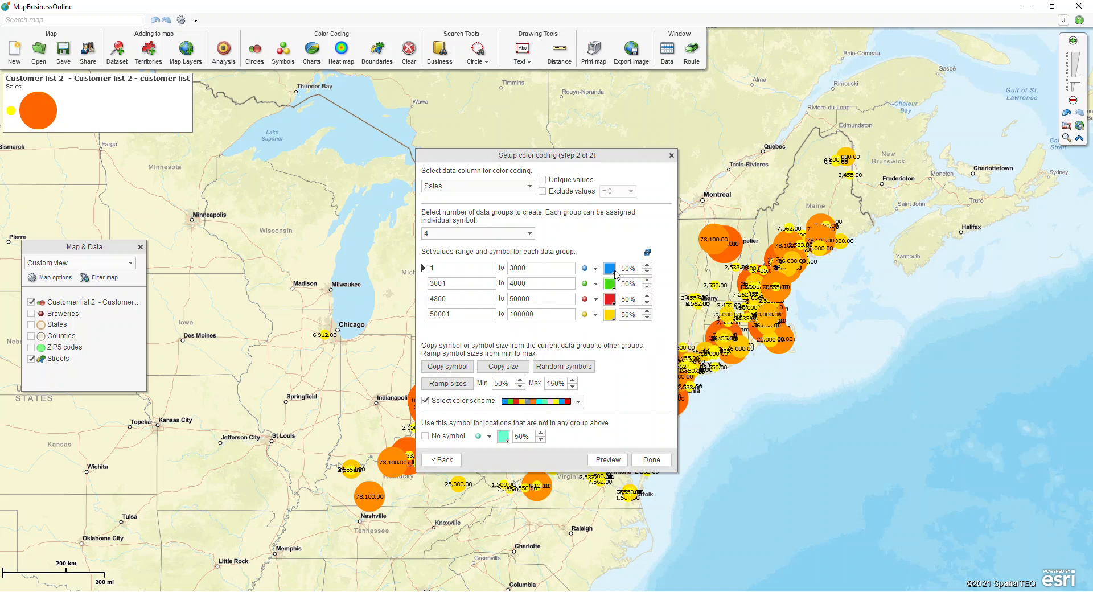
{"action": "mouse_move", "coordinate": [648, 272]}
{"action": "key", "text": "ctrl"}
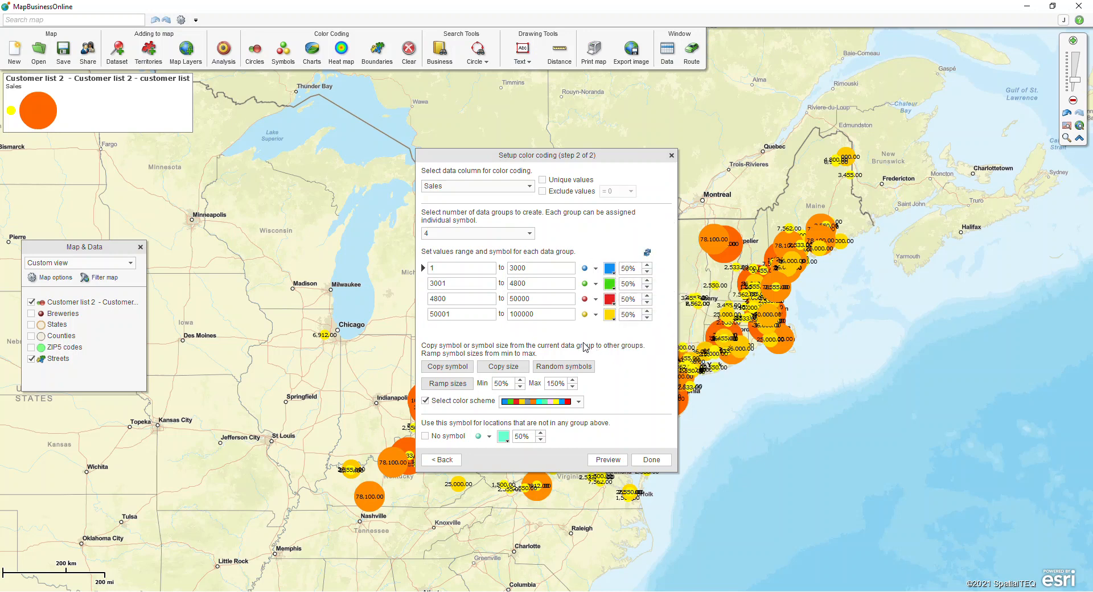
{"action": "left_click", "coordinate": [647, 272]}
{"action": "key", "text": "ctrl"}
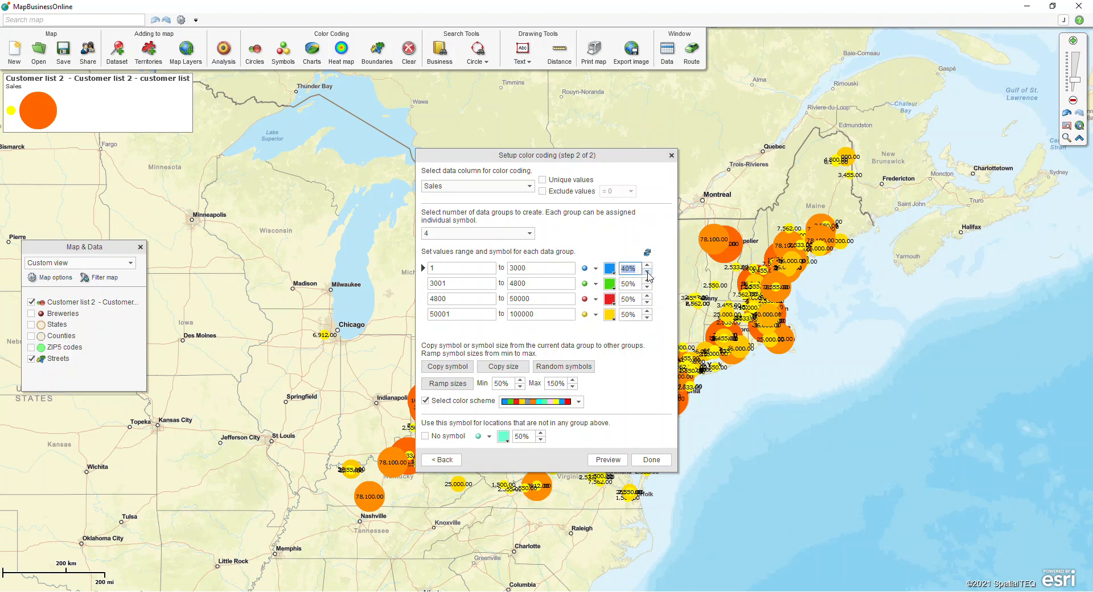
{"action": "left_click", "coordinate": [504, 368]}
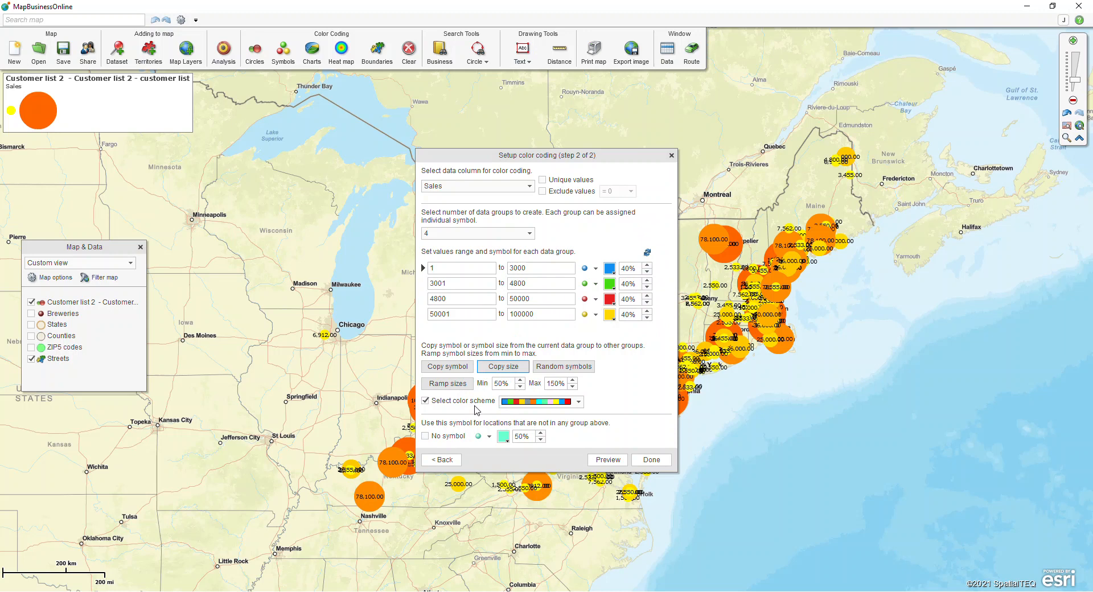
{"action": "left_click", "coordinate": [425, 437]}
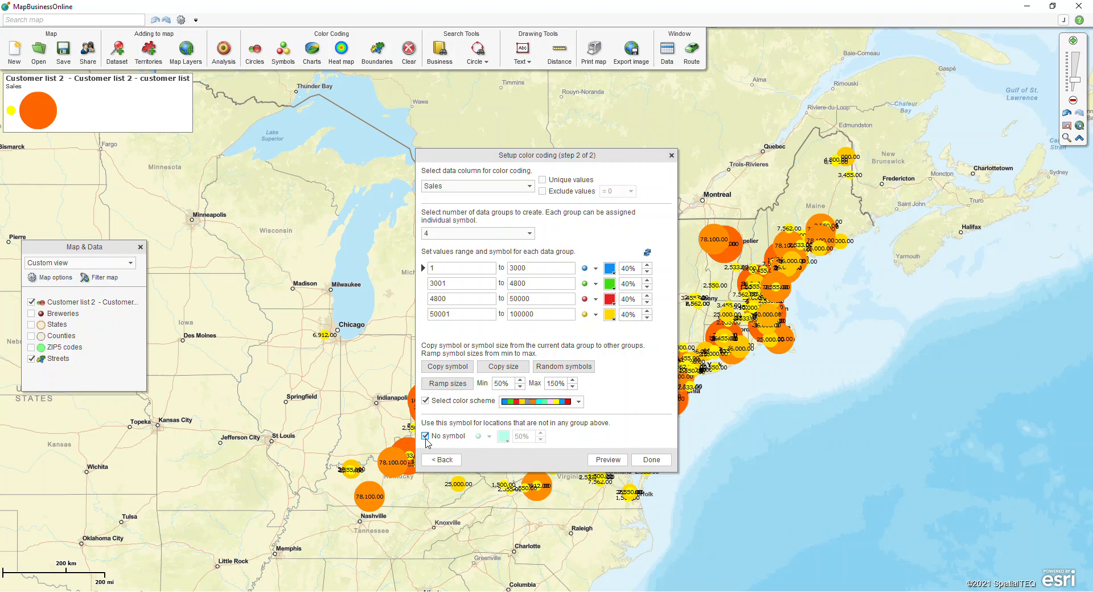
{"action": "left_click", "coordinate": [650, 460]}
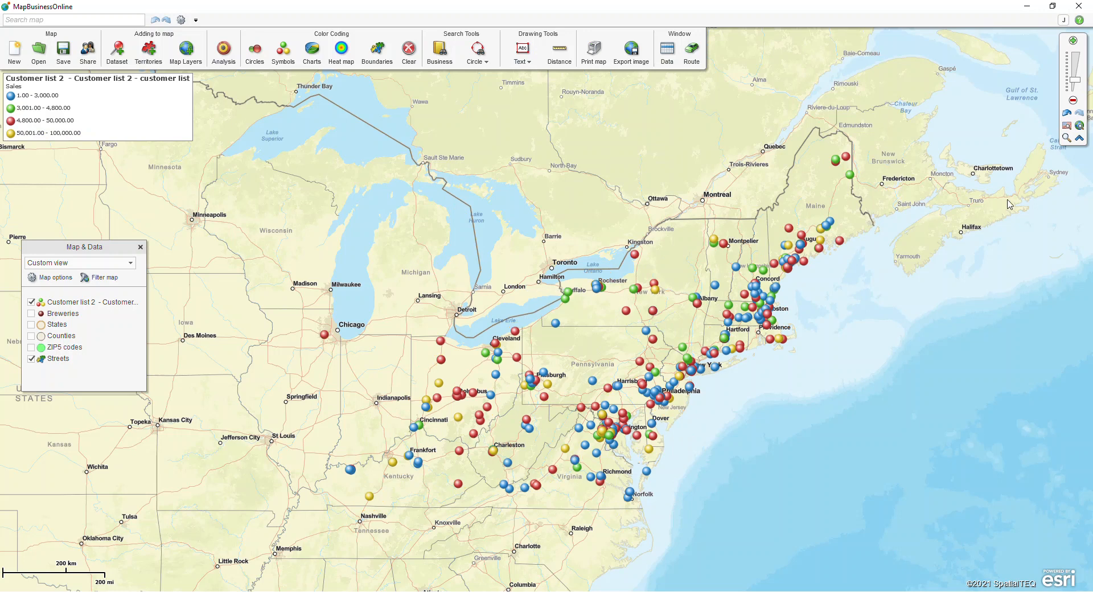
Box-zoom into the Columbus, Ohio customers
{"action": "left_click", "coordinate": [1066, 138]}
{"action": "left_click_drag", "start_coordinate": [426, 378], "coordinate": [489, 409]}
{"action": "left_click", "coordinate": [1066, 138]}
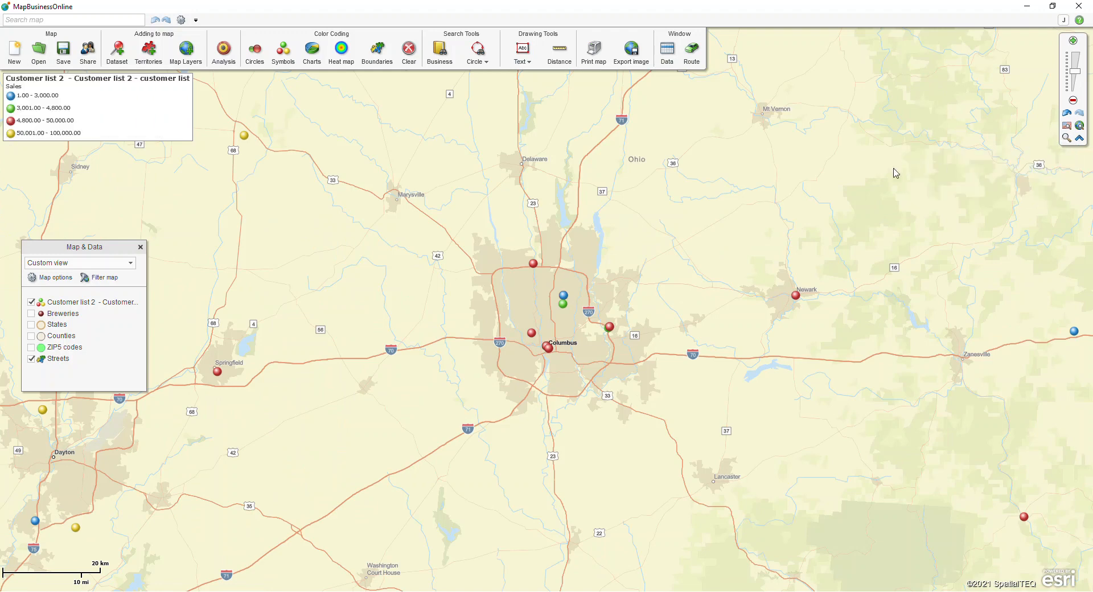
Move the Sales legend to the map centre and back near the upper-left corner
{"action": "left_click_drag", "start_coordinate": [105, 83], "coordinate": [338, 256]}
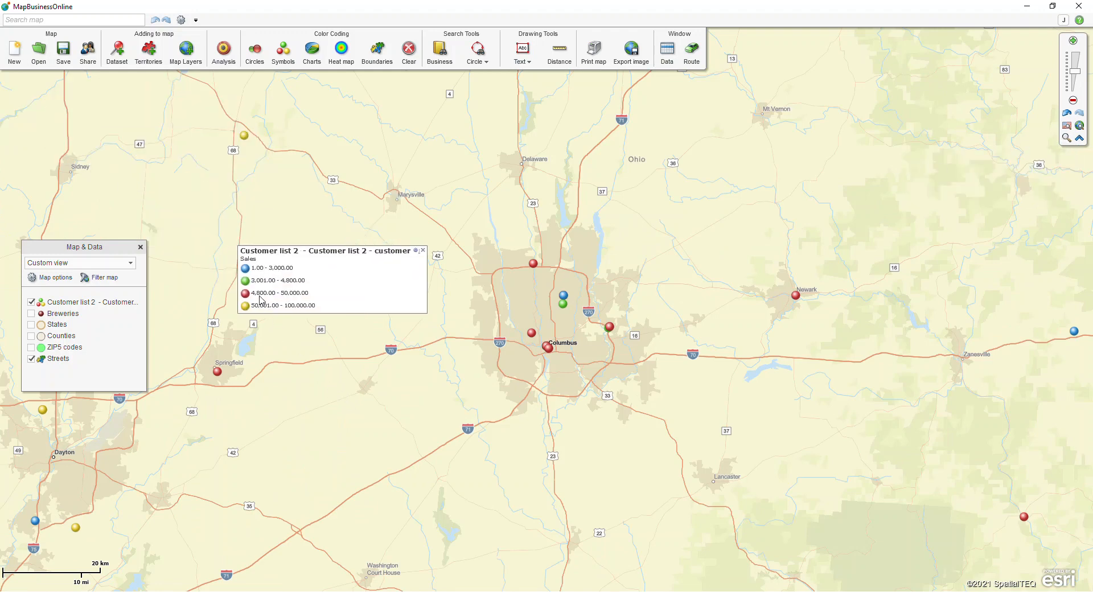
{"action": "key", "text": "ctrl"}
{"action": "key", "text": "ctrl"}
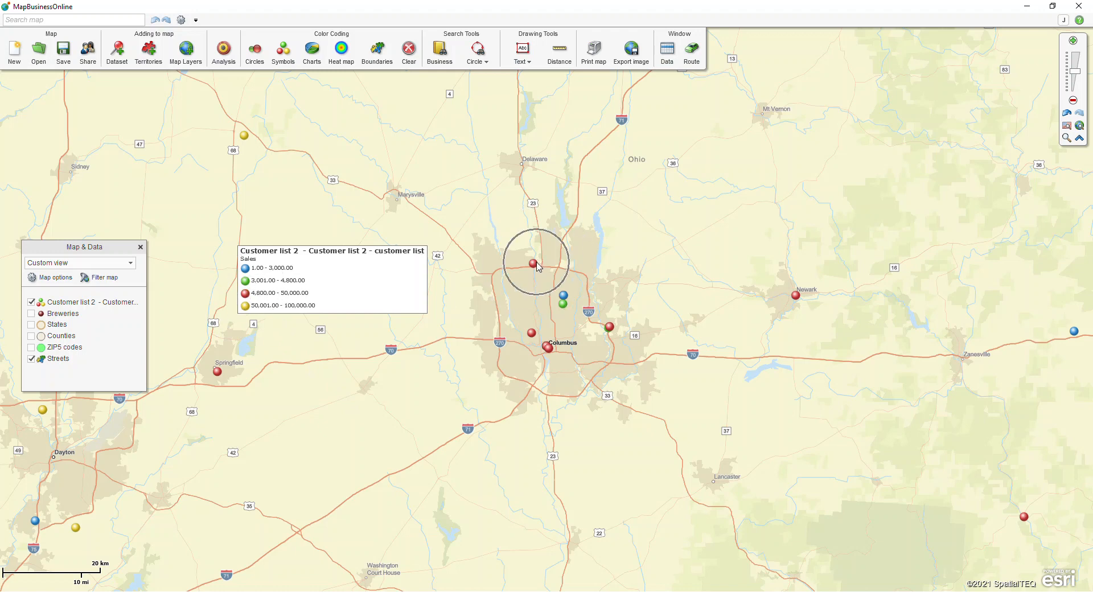
{"action": "left_click_drag", "start_coordinate": [366, 252], "coordinate": [157, 132]}
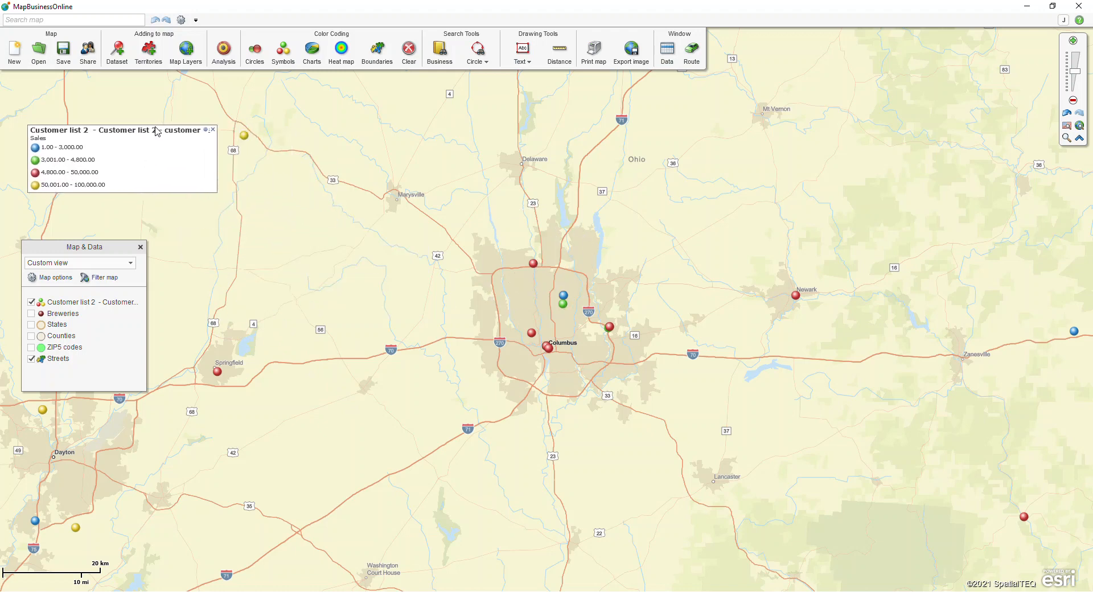
Start symbol color coding on Customer list 2, coloring by the Customer Type column
{"action": "left_click", "coordinate": [280, 61]}
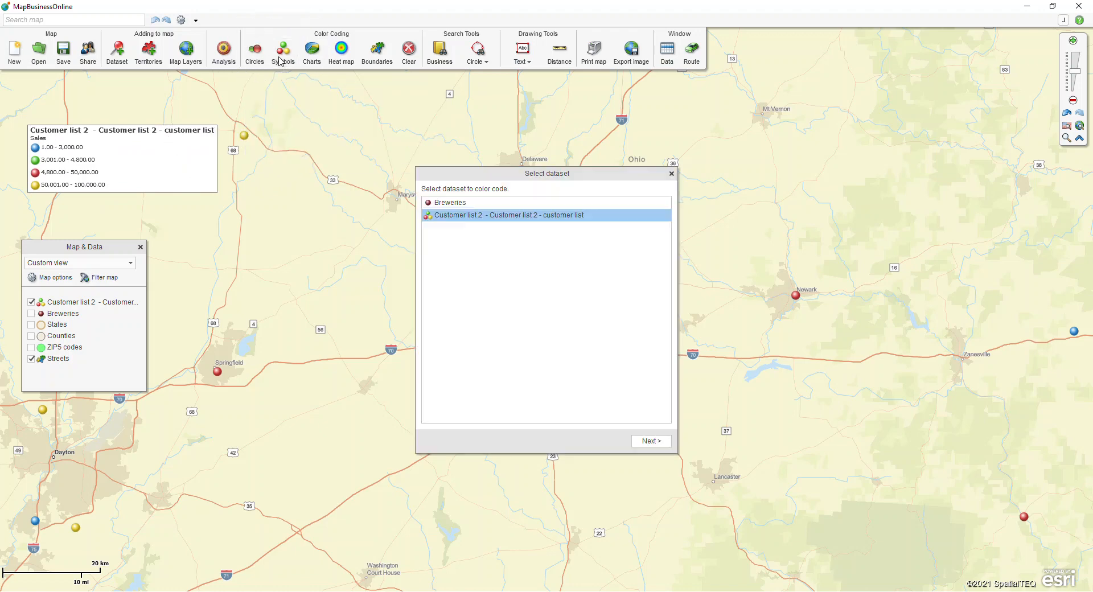
{"action": "left_click", "coordinate": [648, 439]}
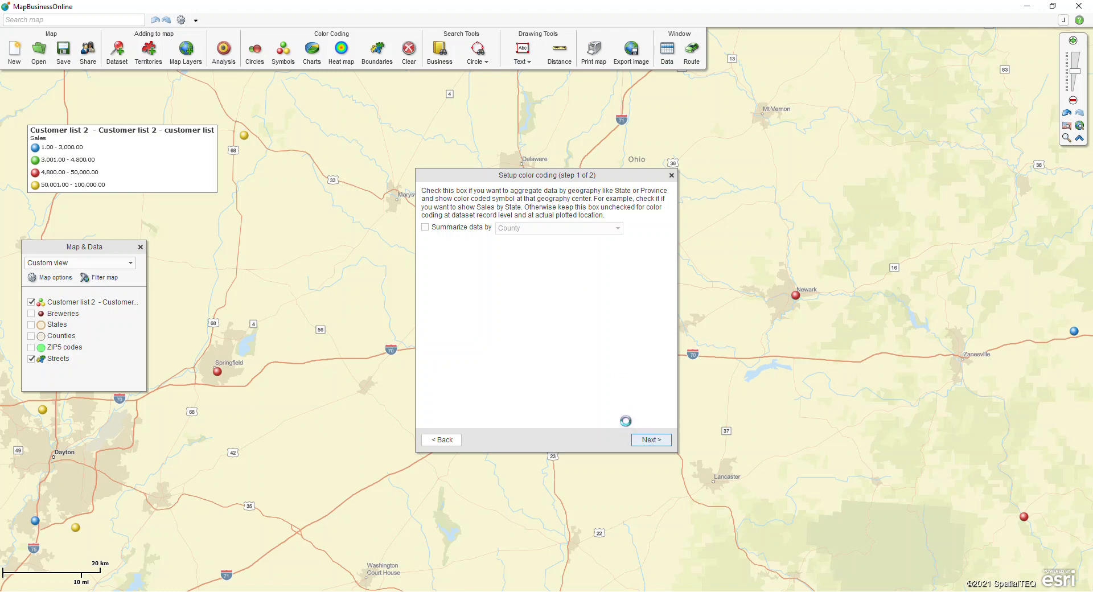
{"action": "left_click", "coordinate": [529, 186]}
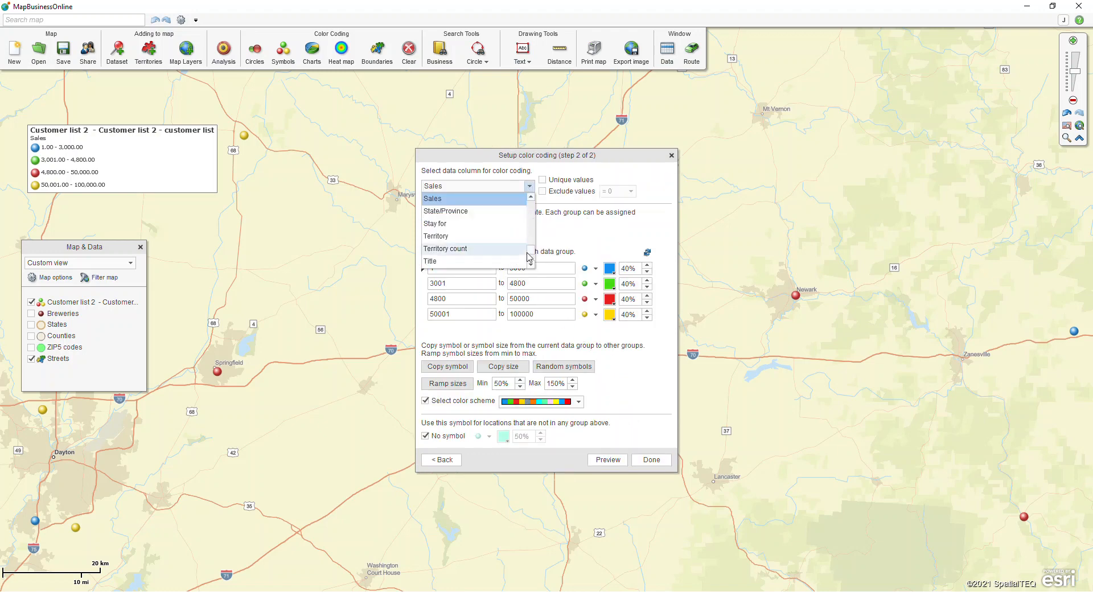
{"action": "left_click_drag", "start_coordinate": [534, 255], "coordinate": [536, 215]}
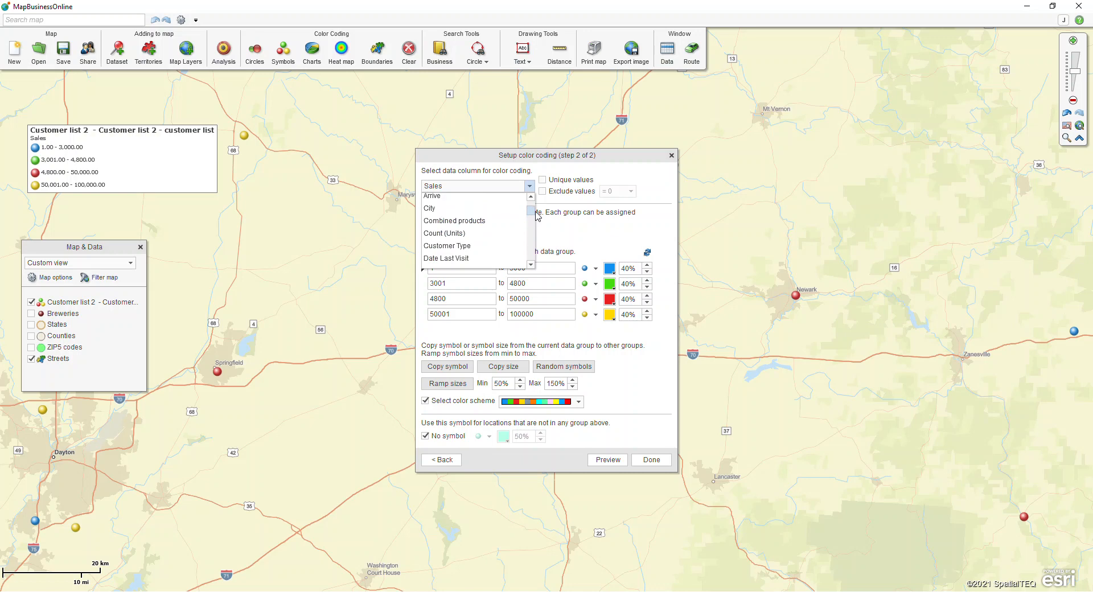
{"action": "left_click", "coordinate": [463, 245]}
Exclude empty values, use 7 groups from Affiliate Referral to Summer Campaign, and apply
{"action": "left_click", "coordinate": [542, 187]}
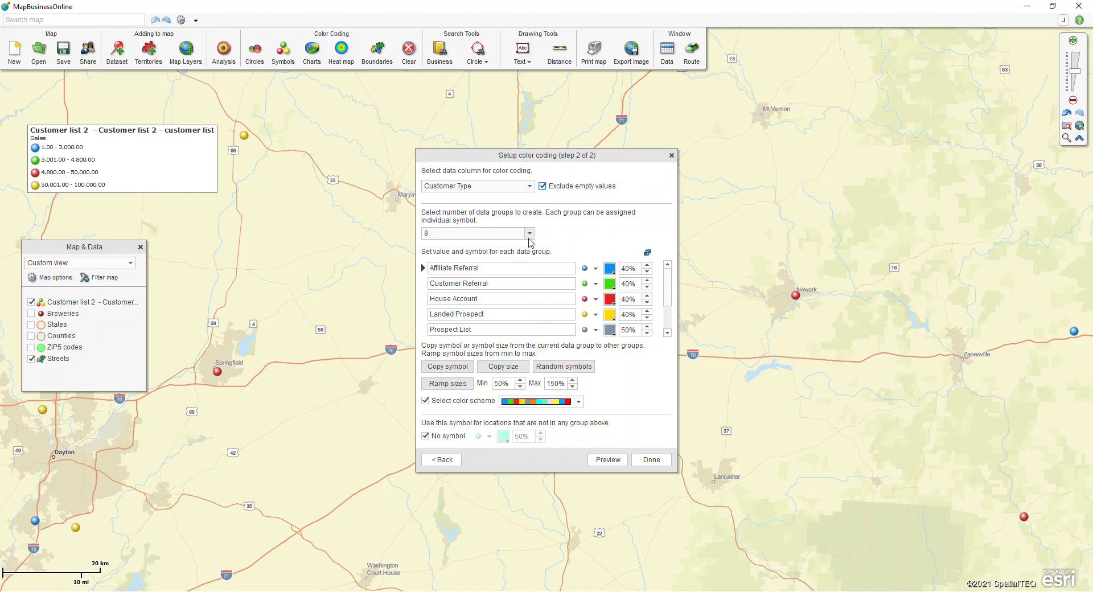
{"action": "left_click", "coordinate": [530, 233]}
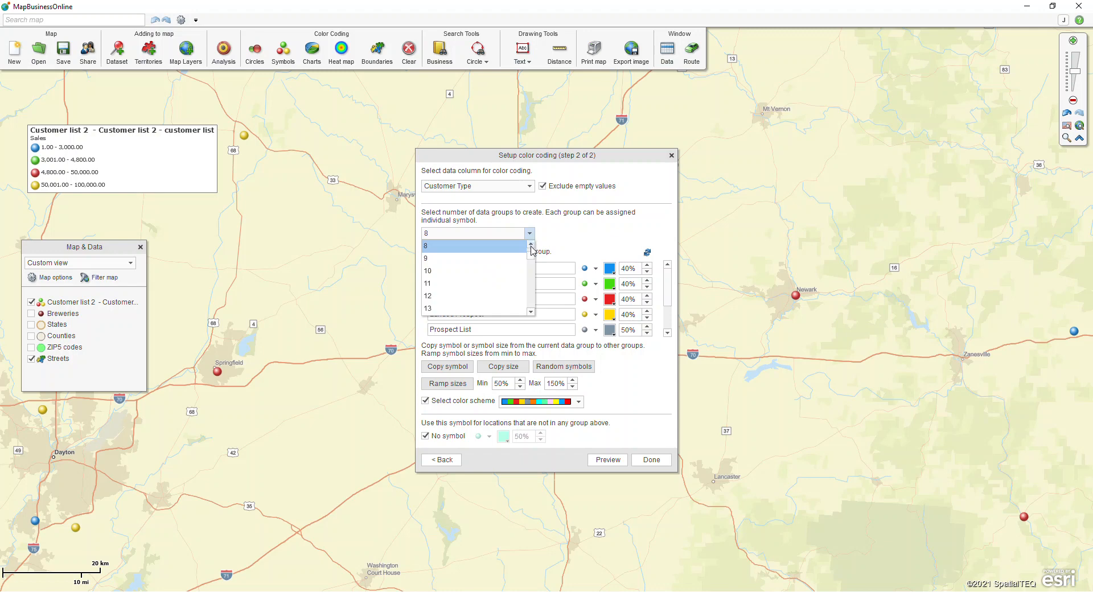
{"action": "left_click", "coordinate": [511, 250]}
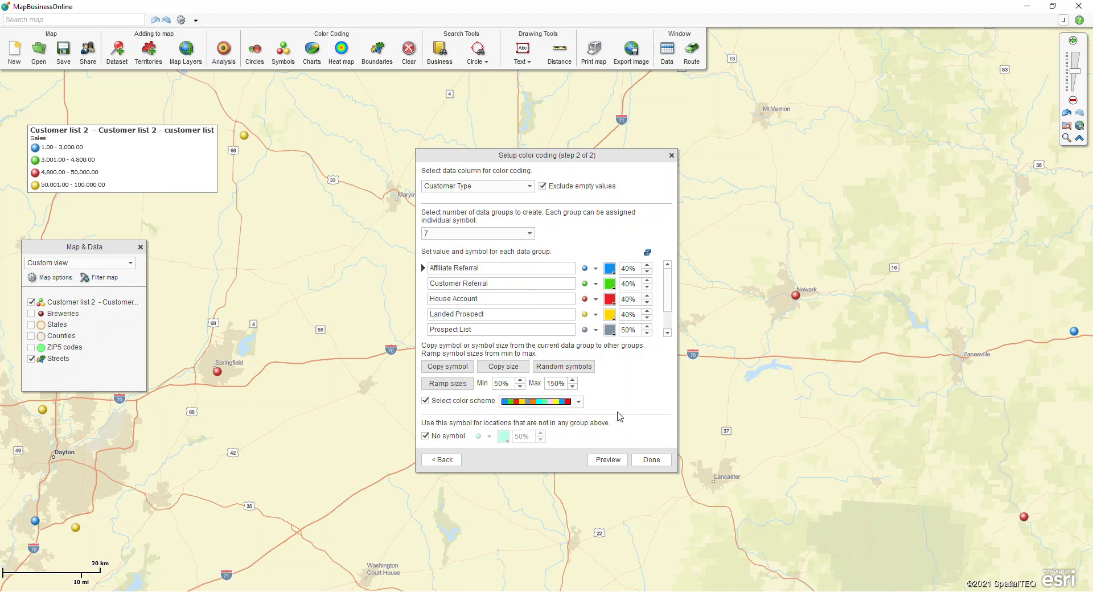
{"action": "left_click_drag", "start_coordinate": [668, 286], "coordinate": [669, 323]}
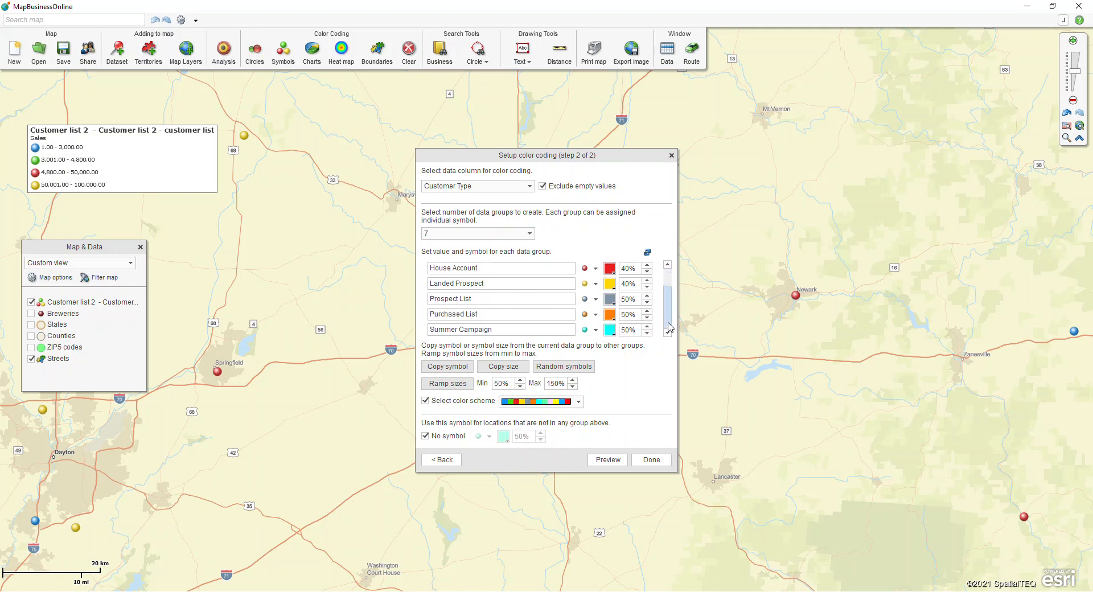
{"action": "left_click", "coordinate": [649, 460]}
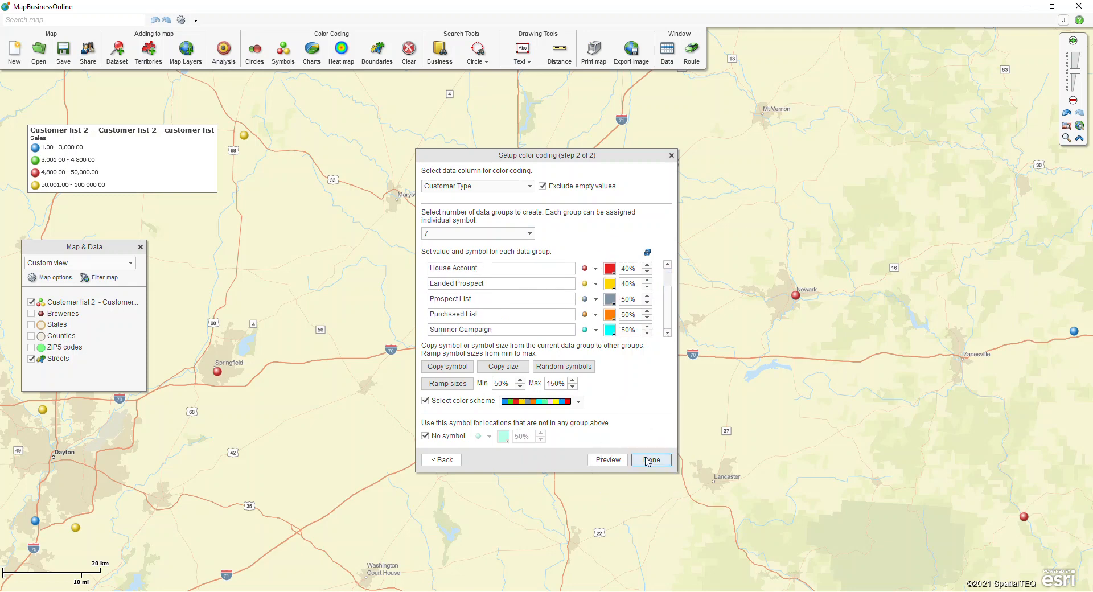
Nudge the Customer Type legend right and show the Customer Referral customer north of Columbus
{"action": "left_click_drag", "start_coordinate": [120, 136], "coordinate": [160, 122]}
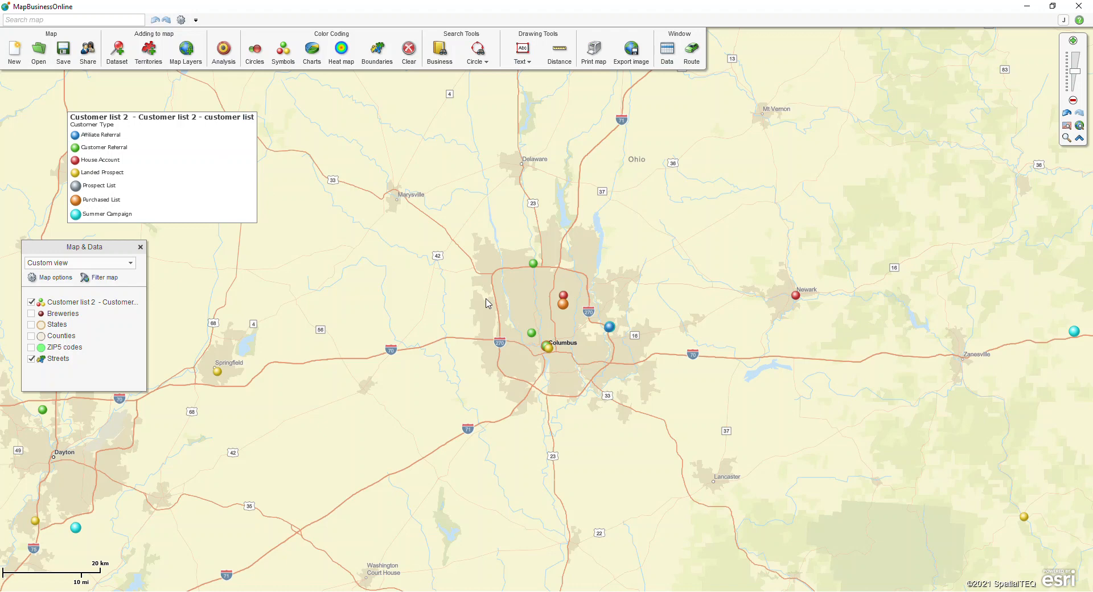
{"action": "left_click", "coordinate": [534, 264]}
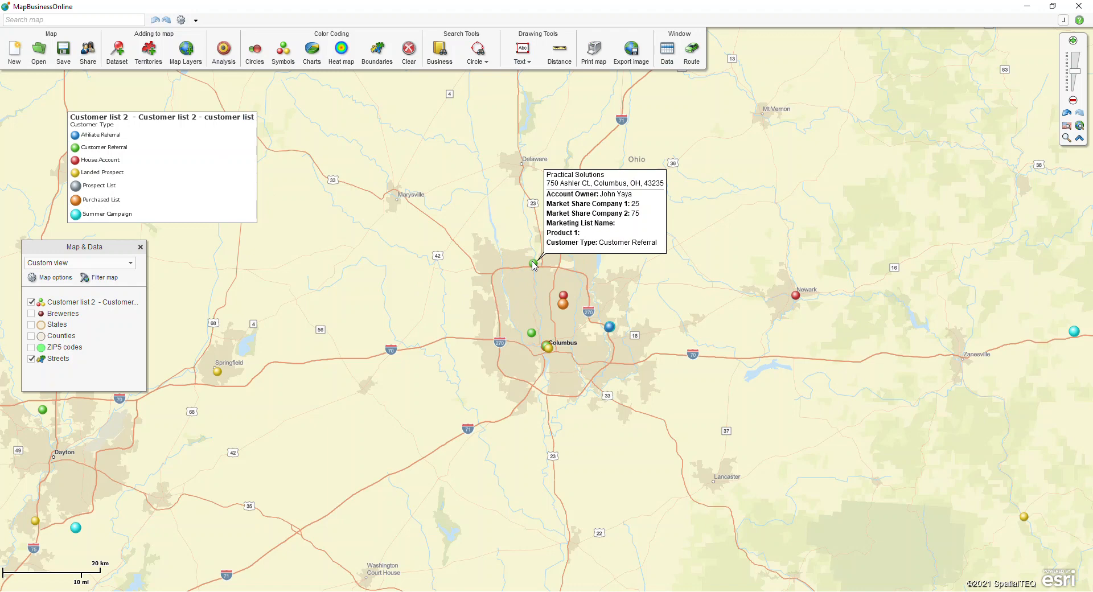
{"action": "left_click", "coordinate": [667, 59]}
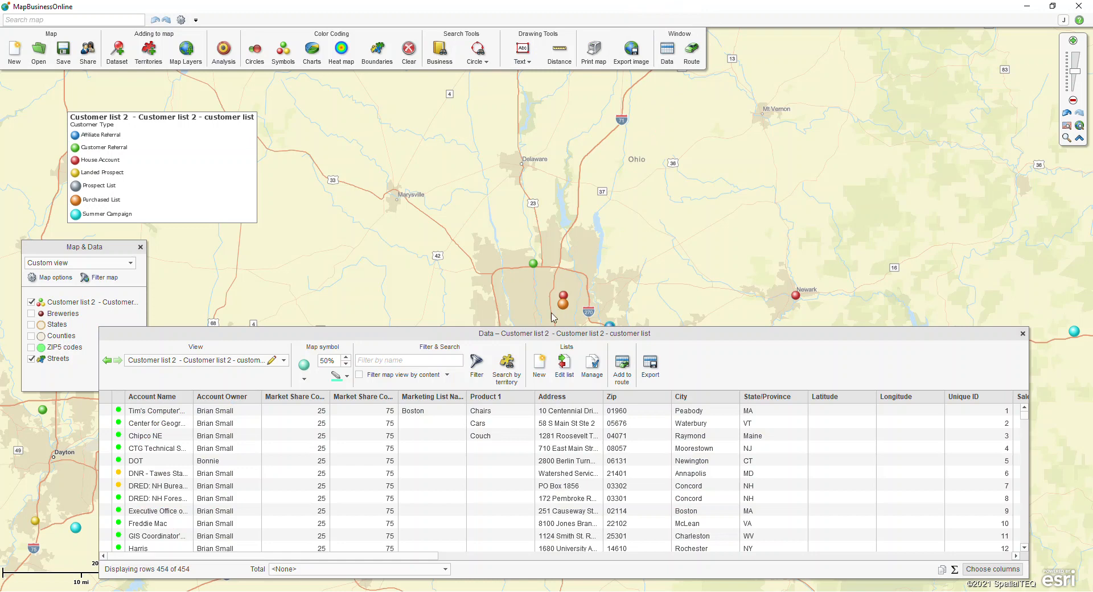
{"action": "left_click_drag", "start_coordinate": [551, 333], "coordinate": [530, 259]}
{"action": "left_click", "coordinate": [380, 411]}
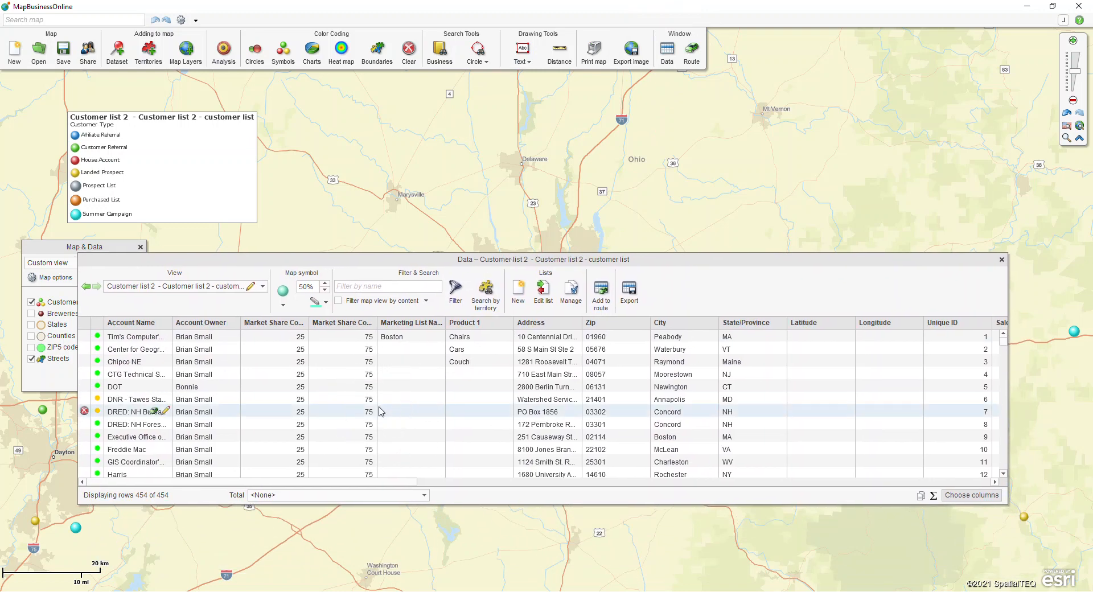
{"action": "left_click_drag", "start_coordinate": [370, 482], "coordinate": [556, 479]}
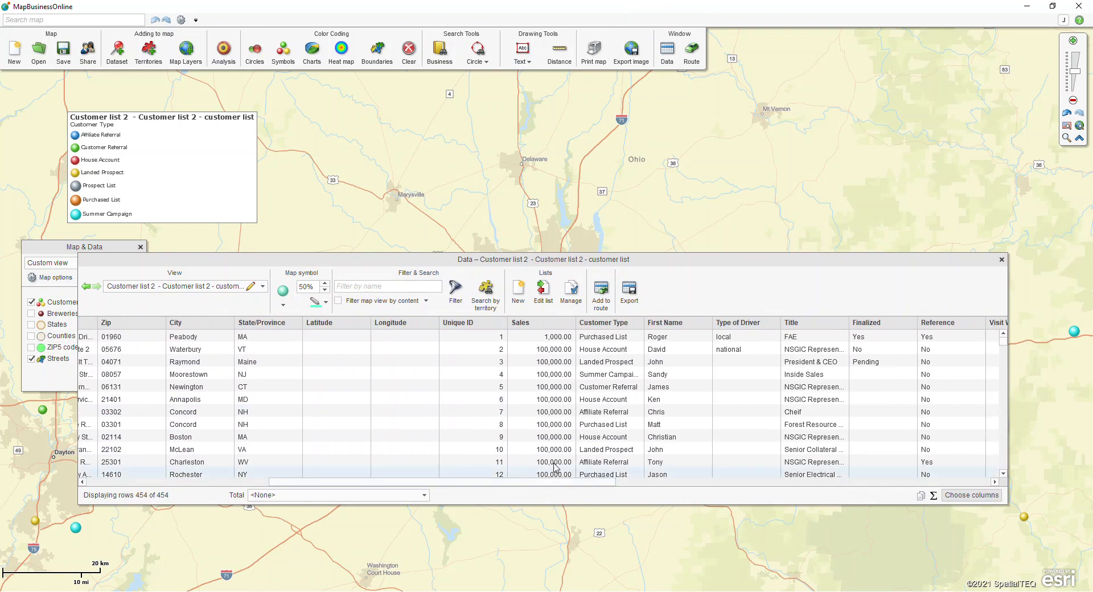
{"action": "left_click", "coordinate": [602, 387]}
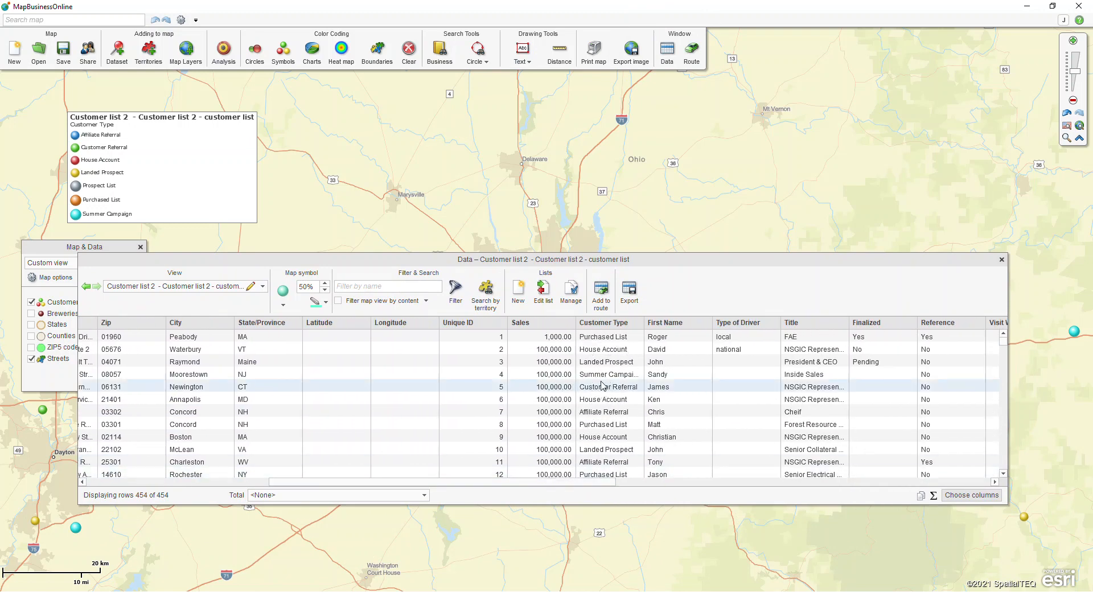
{"action": "left_click", "coordinate": [1001, 259]}
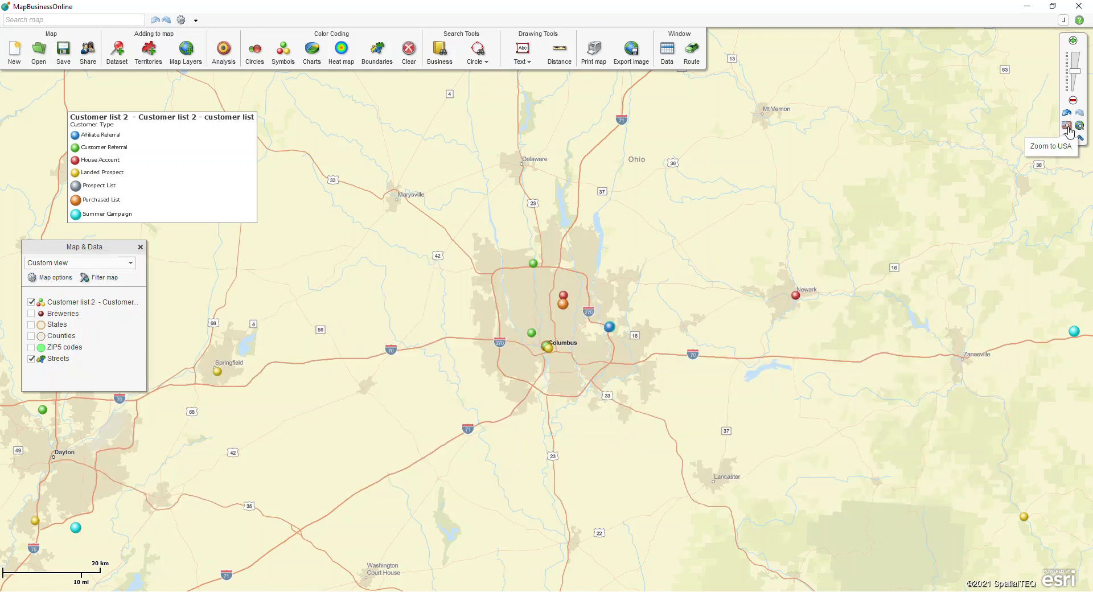
Zoom to the continental USA, move the legend up-left, and swap Customer list 2 for Breweries
{"action": "left_click", "coordinate": [1068, 127]}
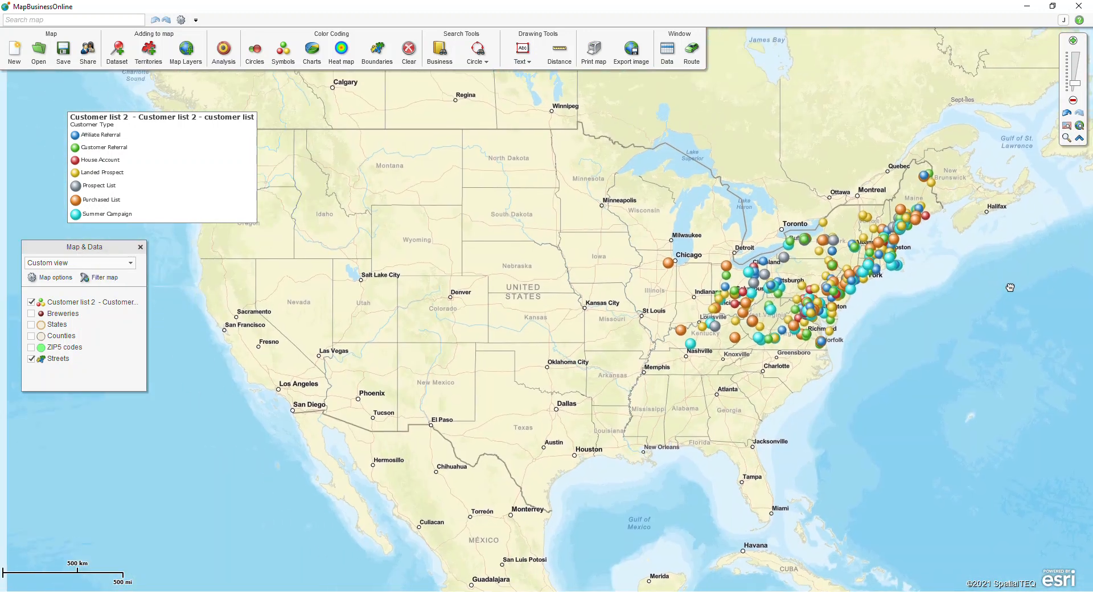
{"action": "left_click_drag", "start_coordinate": [210, 121], "coordinate": [178, 101]}
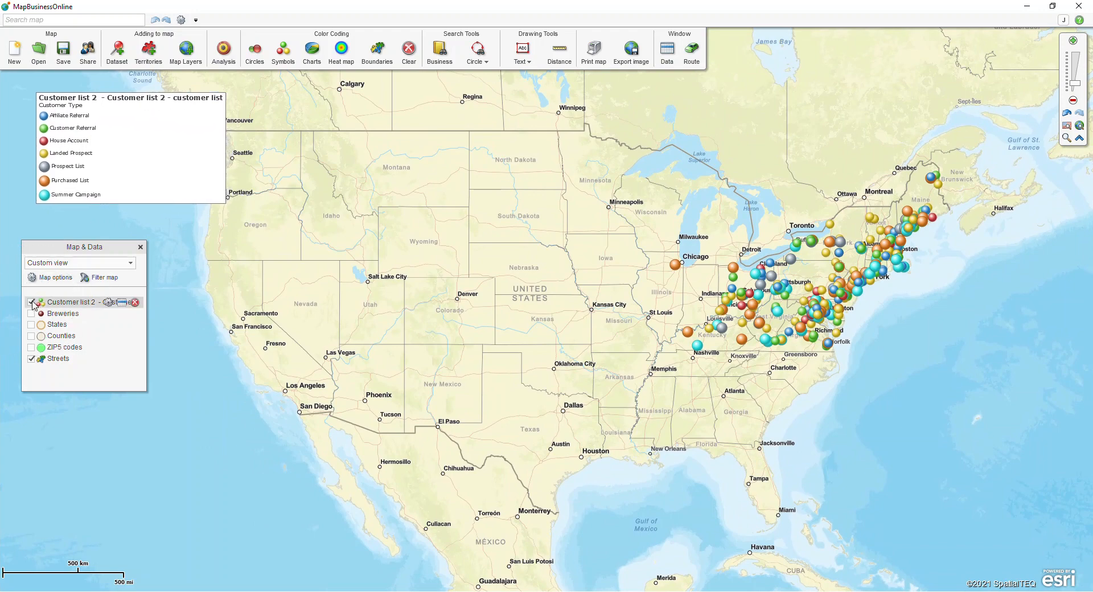
{"action": "left_click", "coordinate": [32, 302]}
{"action": "left_click", "coordinate": [31, 314]}
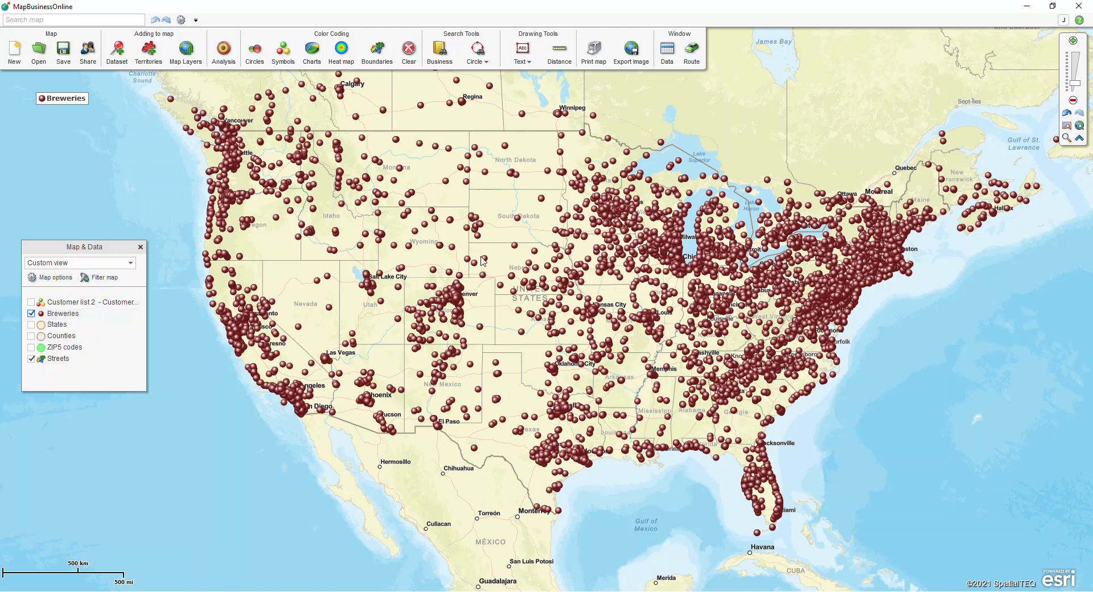
{"action": "mouse_move", "coordinate": [487, 261]}
{"action": "left_click", "coordinate": [258, 59]}
Choose Breweries as the circle dataset and summarize it by State
{"action": "left_click", "coordinate": [504, 205]}
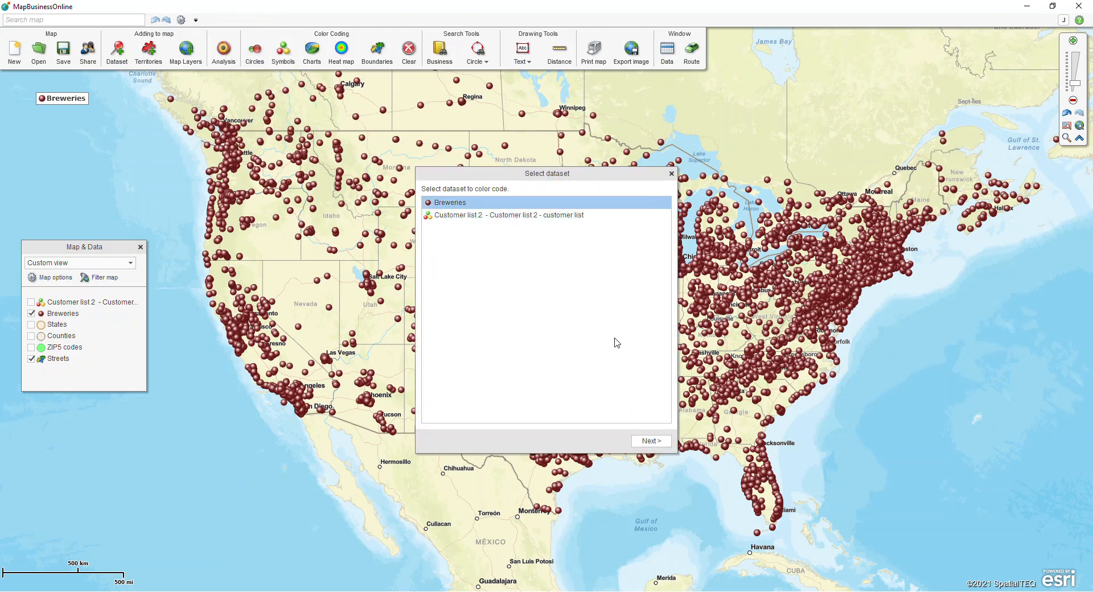
{"action": "left_click", "coordinate": [651, 440]}
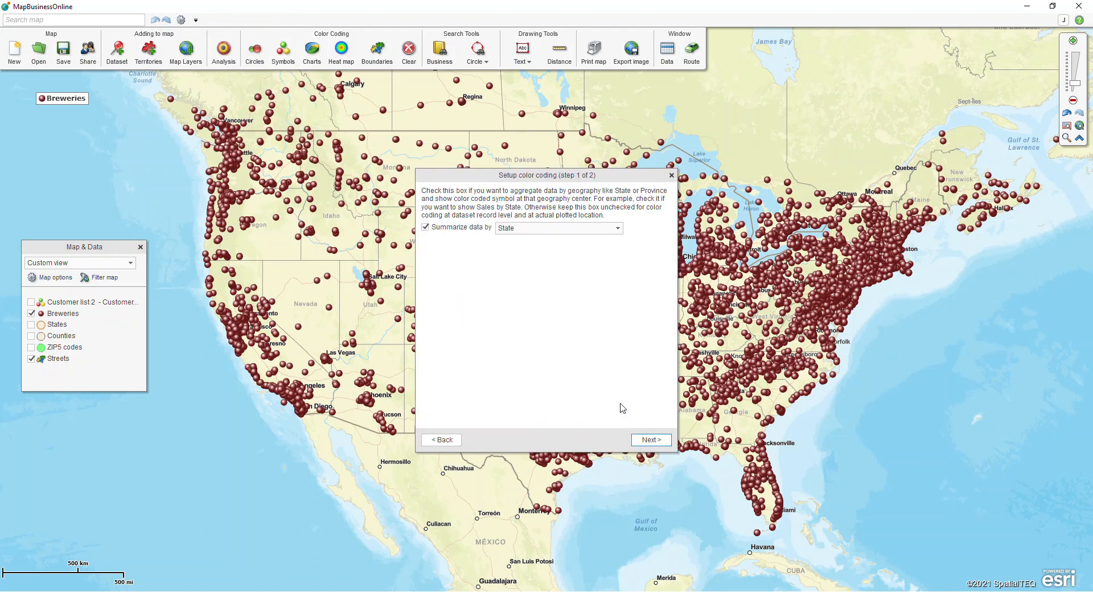
{"action": "left_click", "coordinate": [496, 231]}
{"action": "left_click", "coordinate": [533, 230]}
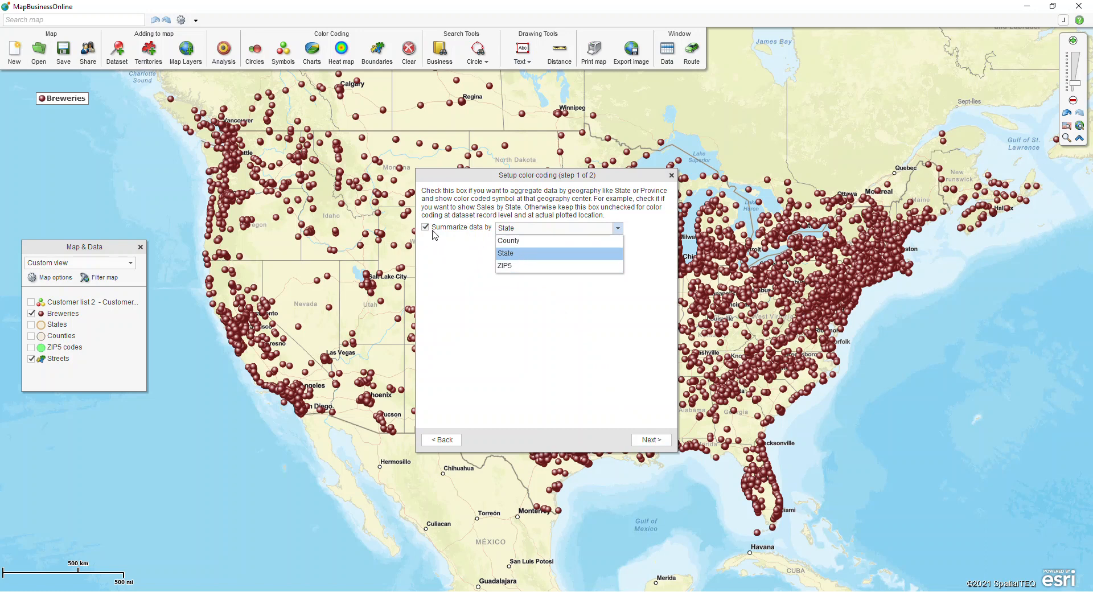
{"action": "left_click", "coordinate": [507, 254]}
{"action": "left_click", "coordinate": [650, 440]}
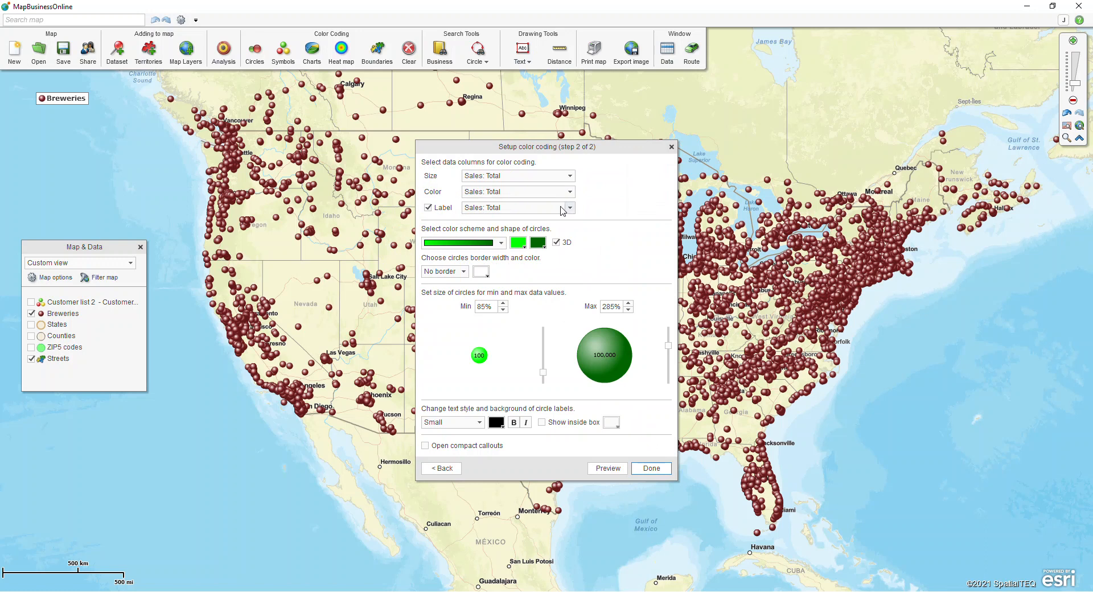
Apply green circles sized, colored and labelled by Sales: Total under a Breweries by State legend
{"action": "key", "text": "ctrl"}
{"action": "key", "text": "ctrl"}
{"action": "left_click", "coordinate": [651, 470]}
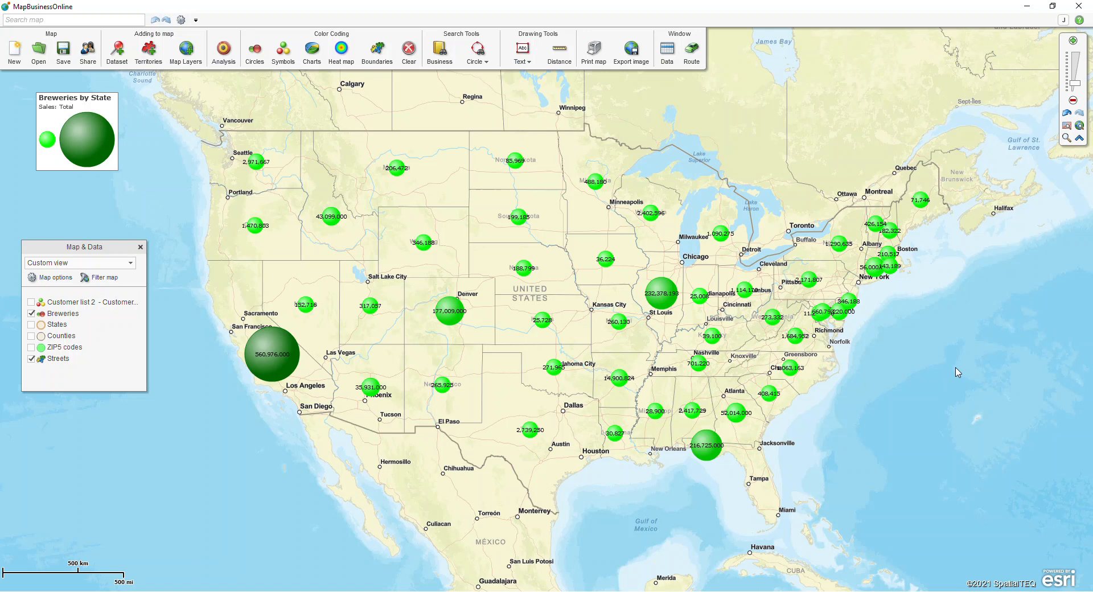
{"action": "mouse_move", "coordinate": [265, 361]}
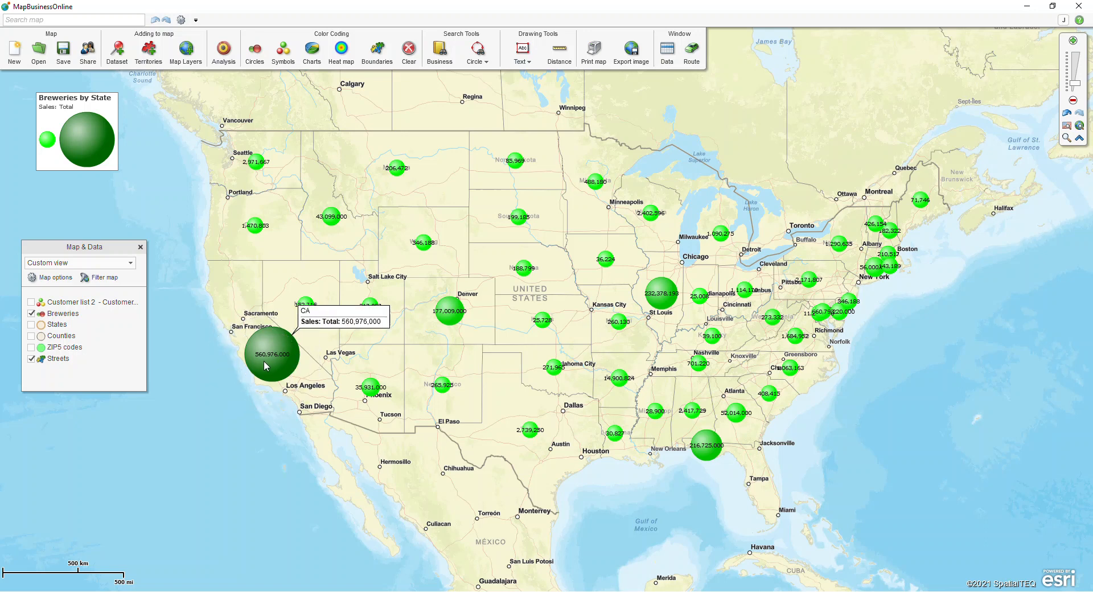